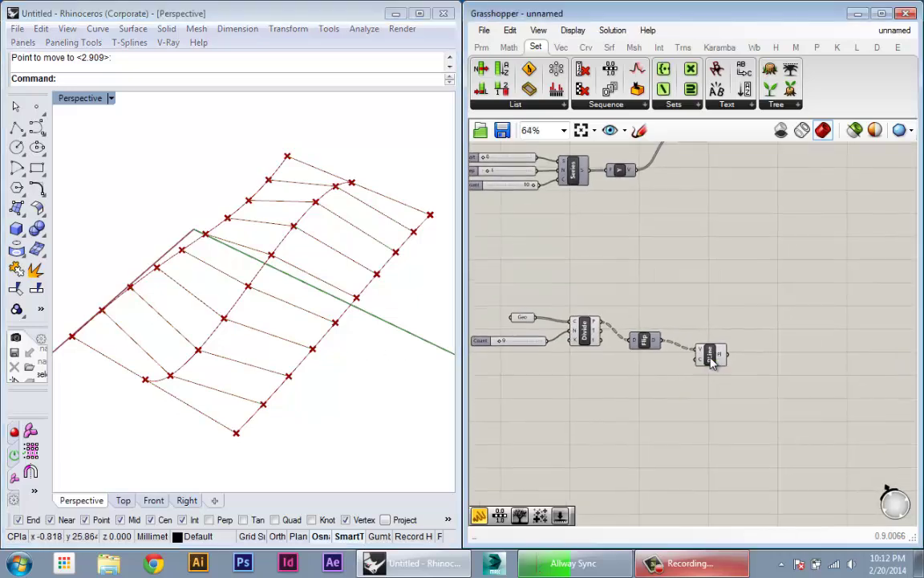
Step: Place the PLine component closer to Flip and check the polylines it draws across the curves
drag(711, 361, 700, 356)
right_drag(268, 408, 293, 423)
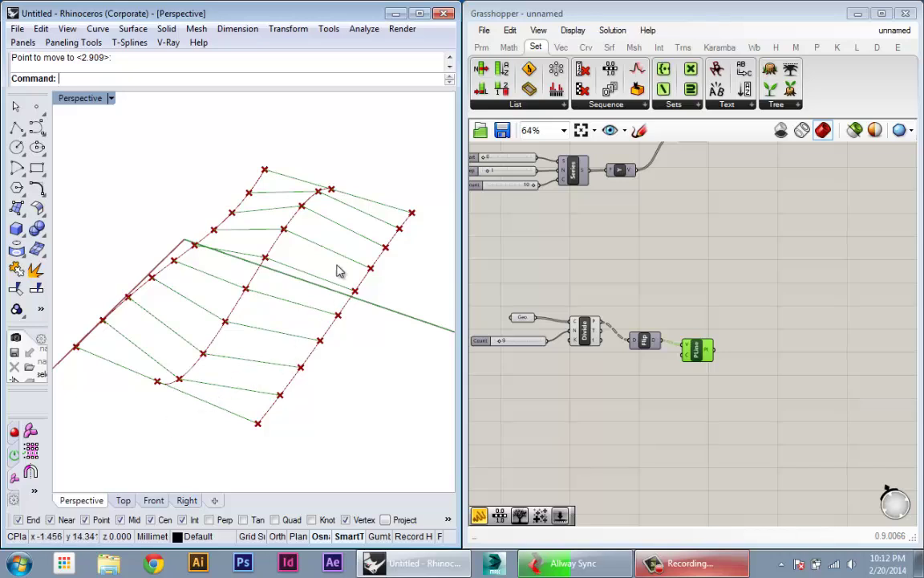
click(676, 398)
right_drag(718, 394, 663, 403)
text(S)
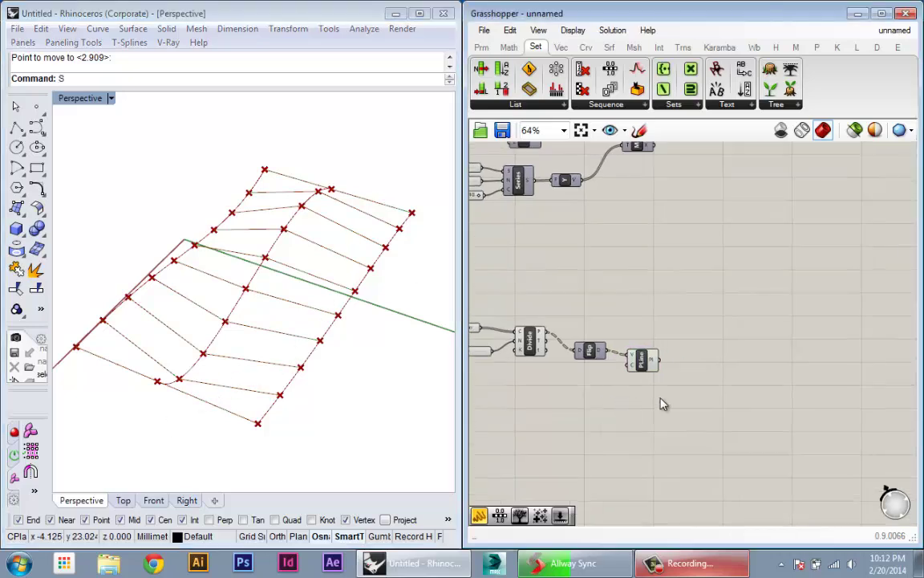
double_click(661, 403)
text(Loft)
key(Escape)
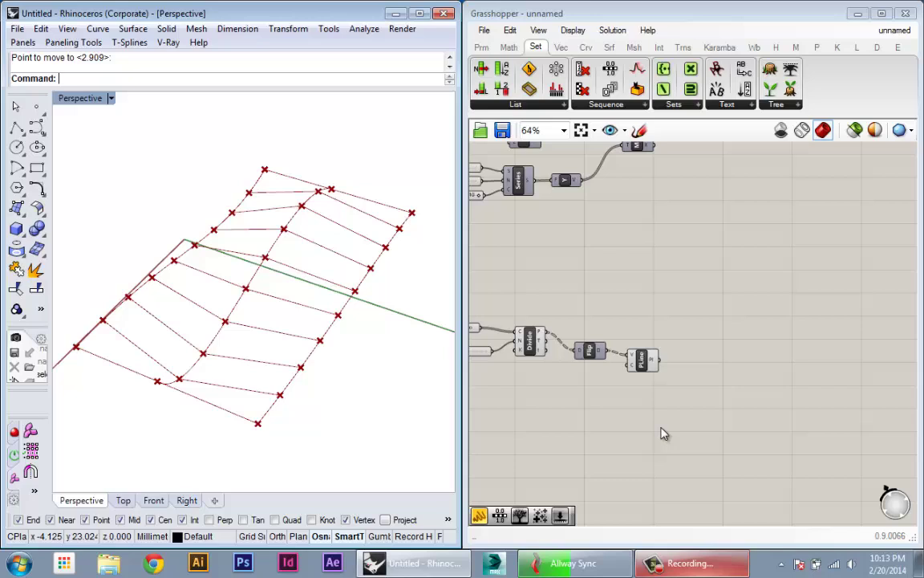
Step: Add a Loft component beside PLine and feed the polyline output into its curves input
double_click(664, 434)
text(loft)
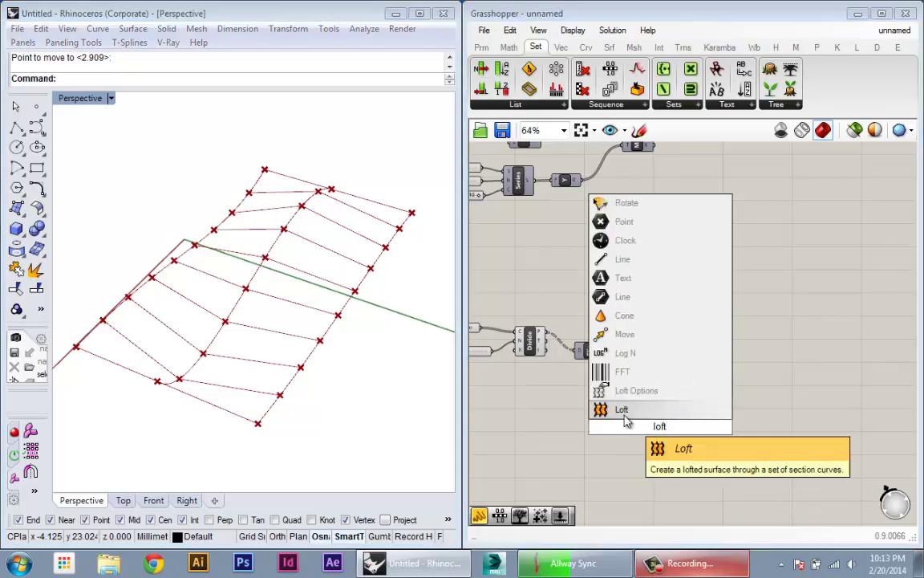
click(624, 411)
drag(660, 427, 683, 370)
Step: Inspect the data structure of the Loft's curves input and read the component's error message
scroll(663, 368, up, 2)
scroll(678, 371, up, 2)
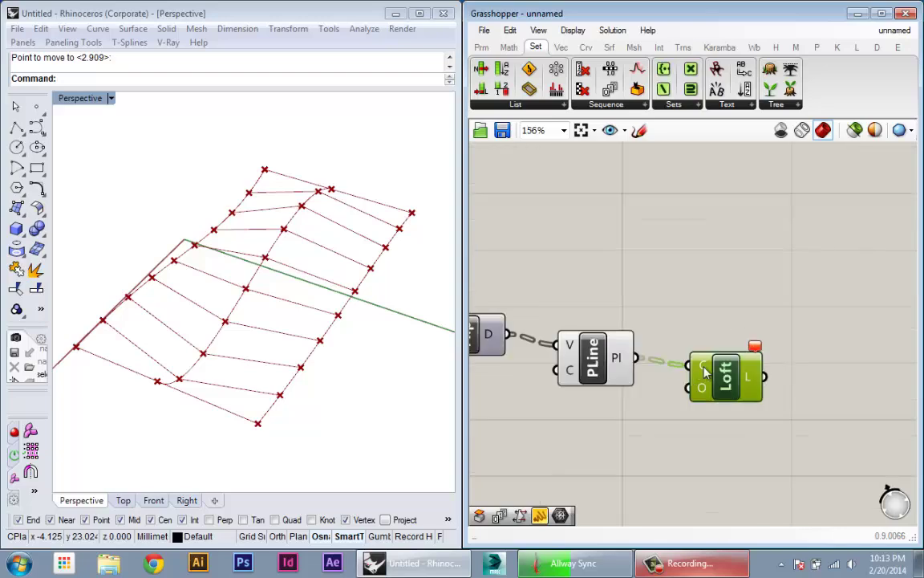
mouse_move(703, 371)
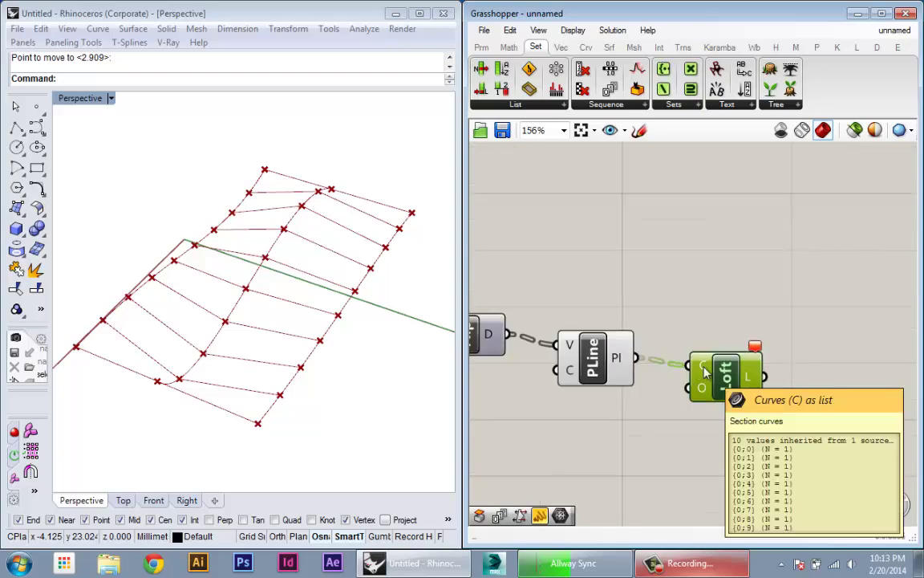
click(739, 317)
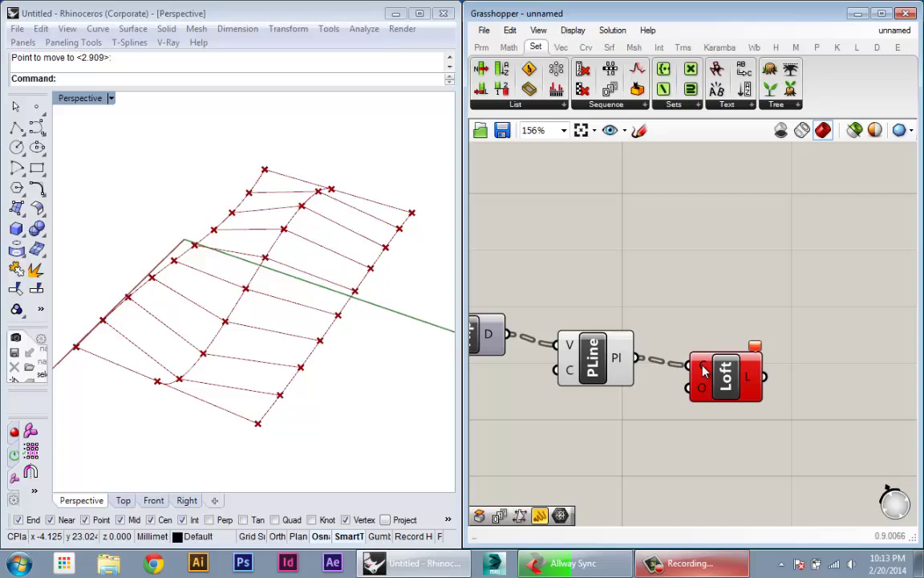
mouse_move(757, 349)
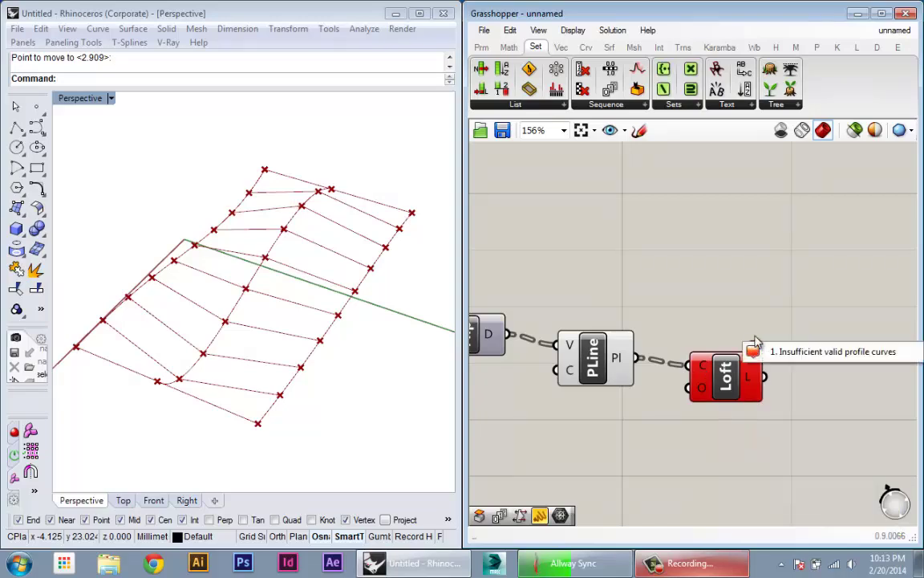
Step: Add a panel above the Loft component and connect the PLine output to it
scroll(755, 339, down, 4)
right_click(726, 333)
click(700, 263)
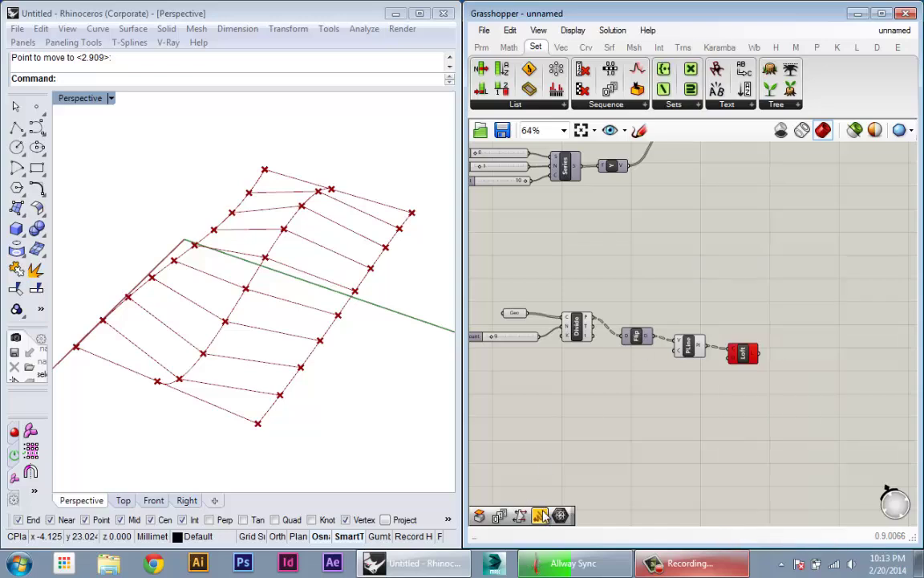
drag(767, 245, 831, 339)
click(777, 253)
mouse_move(705, 345)
mouse_down()
mouse_move(739, 313)
mouse_move(705, 346)
mouse_up()
click(729, 276)
Step: Examine the PLine vertex branches and read through the panel's curve list from the first branch to the last
scroll(682, 341, up, 5)
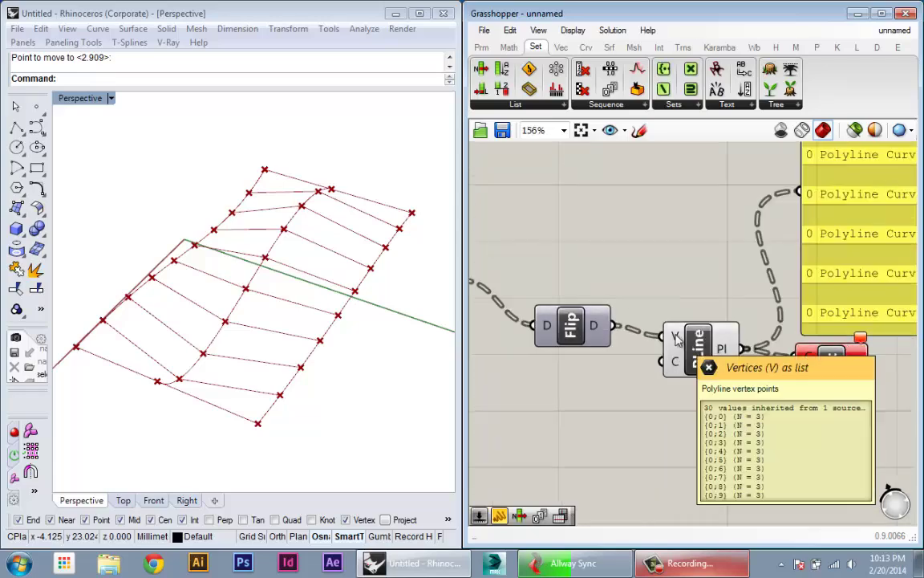
scroll(676, 337, down, 1)
right_drag(747, 311, 651, 377)
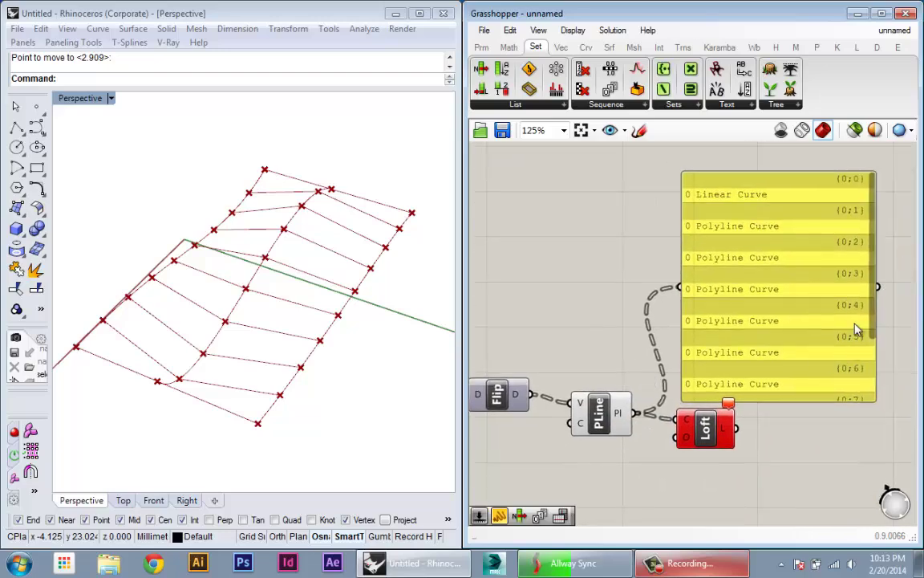
drag(846, 314, 872, 361)
right_drag(794, 401, 774, 491)
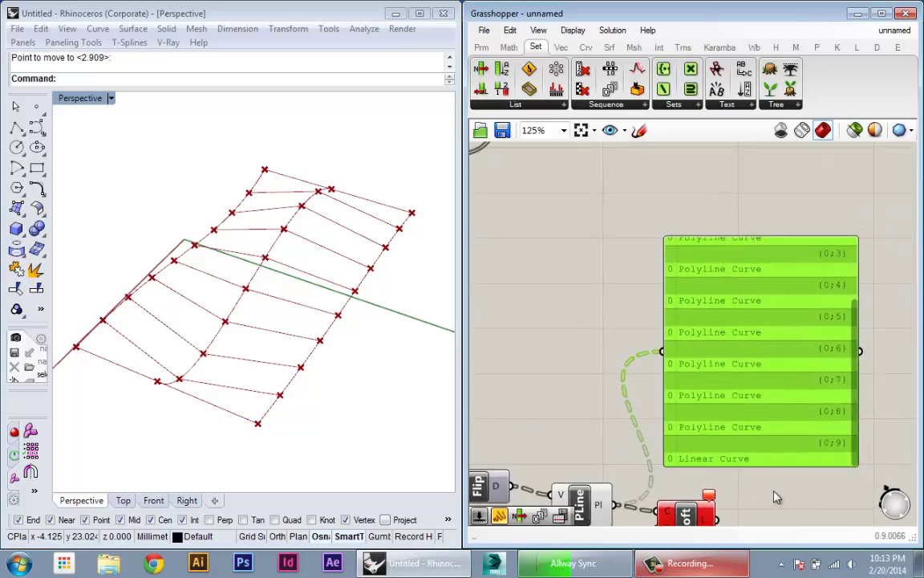
scroll(773, 486, down, 1)
drag(839, 447, 840, 377)
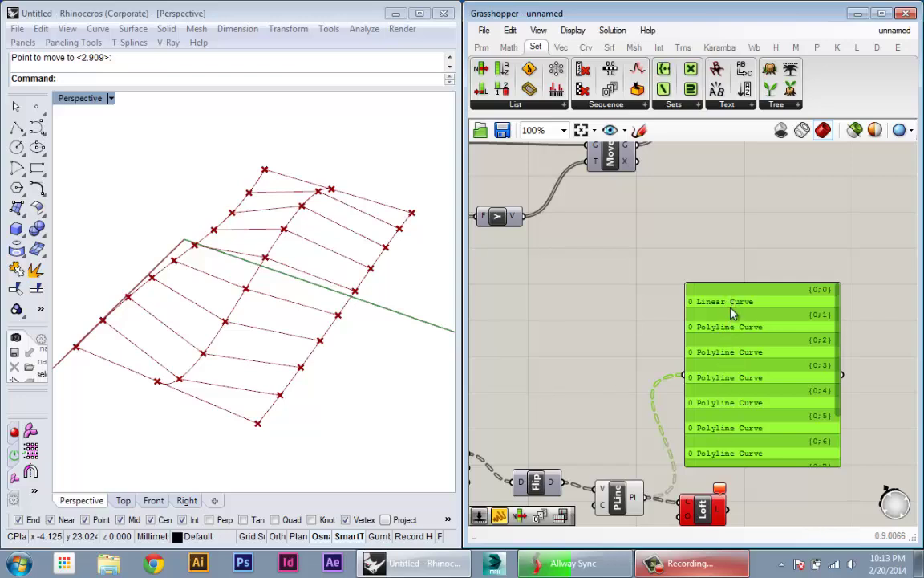
drag(838, 392, 839, 454)
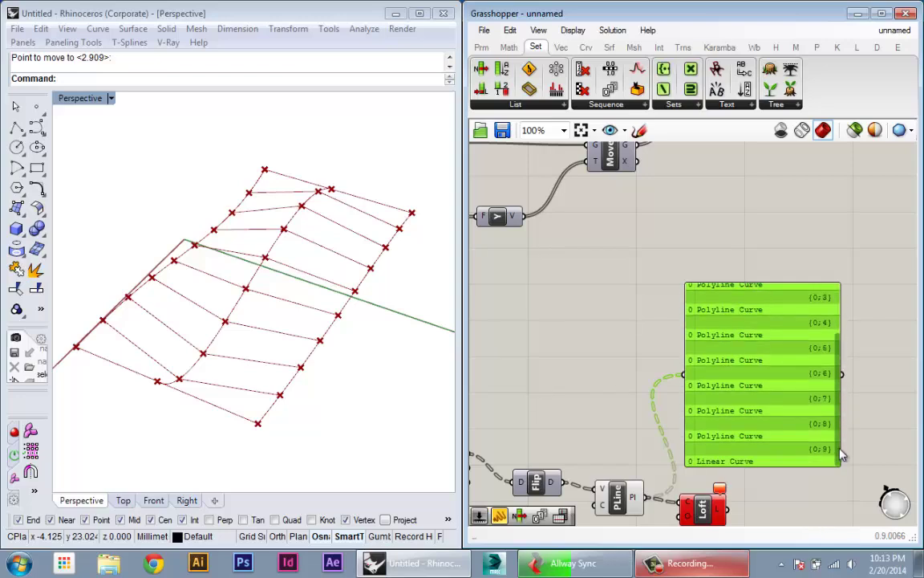
right_drag(747, 459, 760, 355)
scroll(710, 412, up, 2)
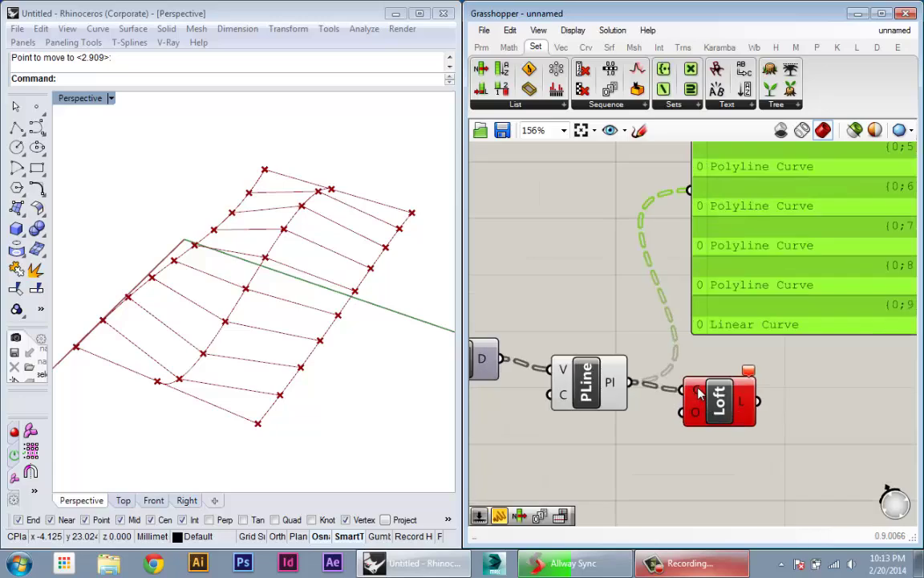
Step: Compare the Loft's curves input with the separate branches listed in the panel
click(699, 393)
scroll(654, 458, down, 2)
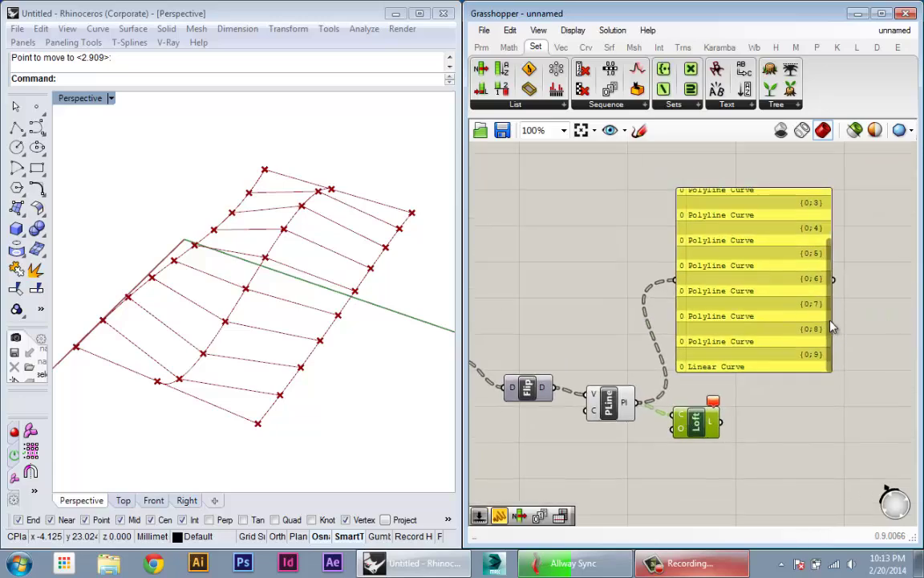
drag(832, 327, 780, 247)
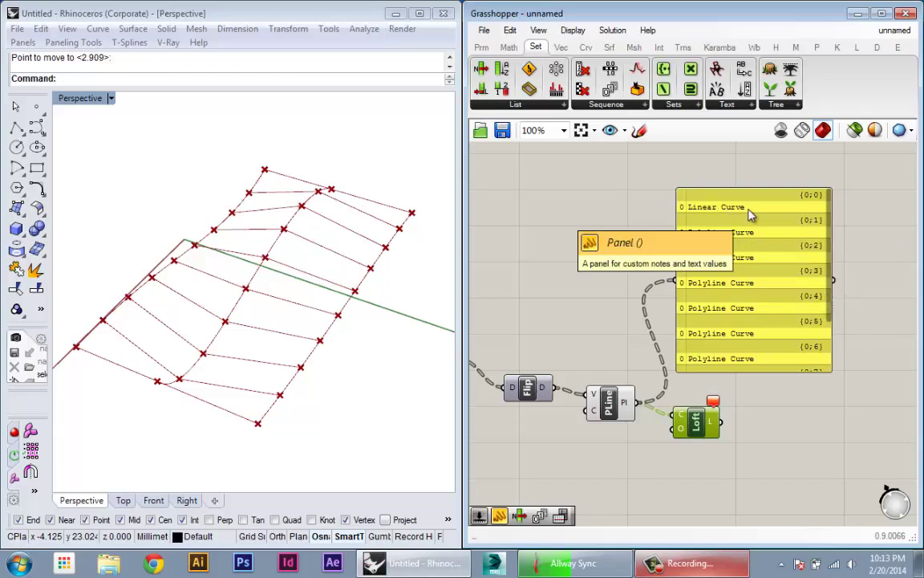
drag(831, 275, 846, 214)
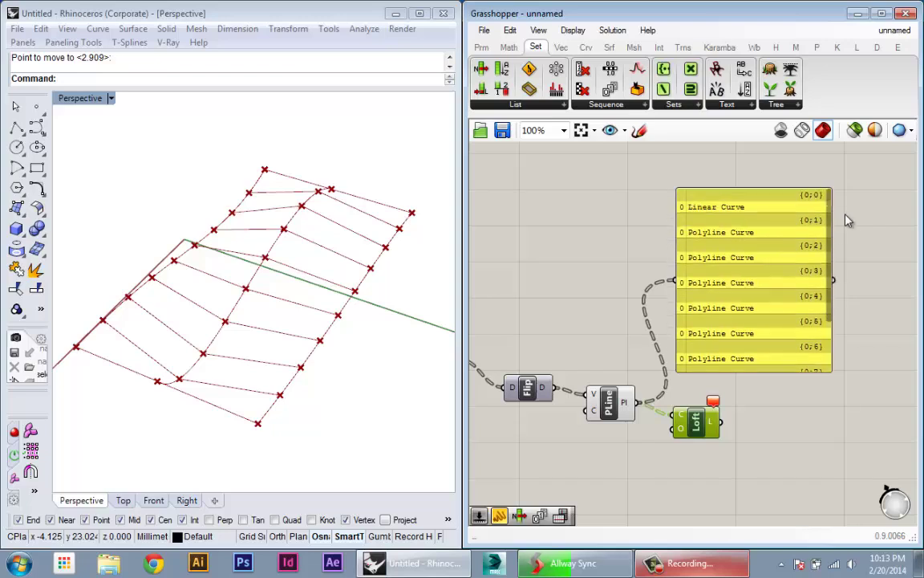
drag(690, 440, 706, 444)
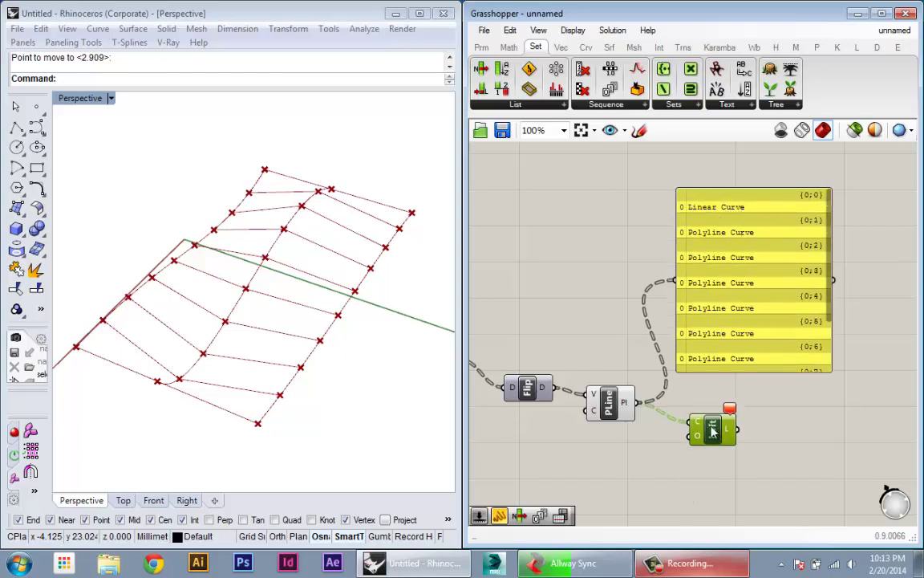
drag(832, 291, 826, 330)
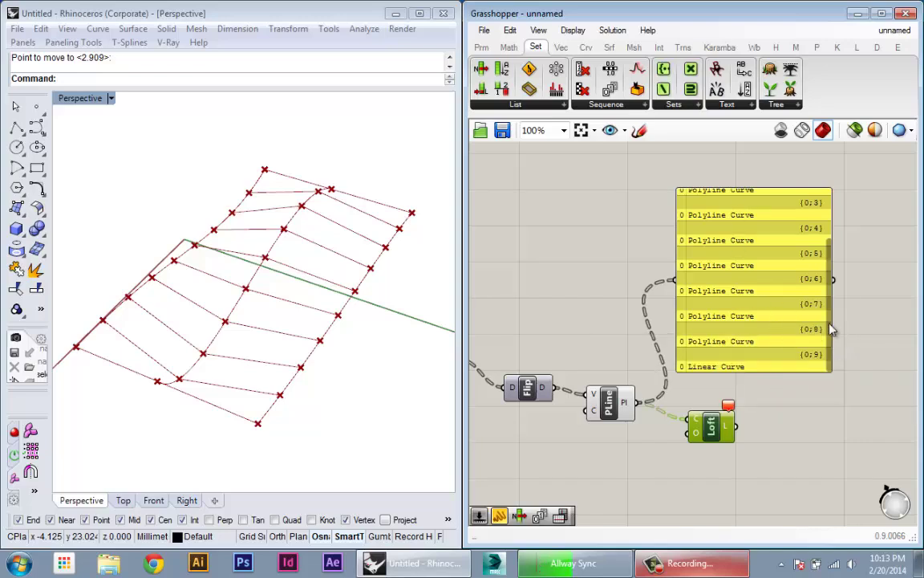
mouse_move(829, 317)
mouse_down()
mouse_move(828, 256)
mouse_move(825, 330)
mouse_up()
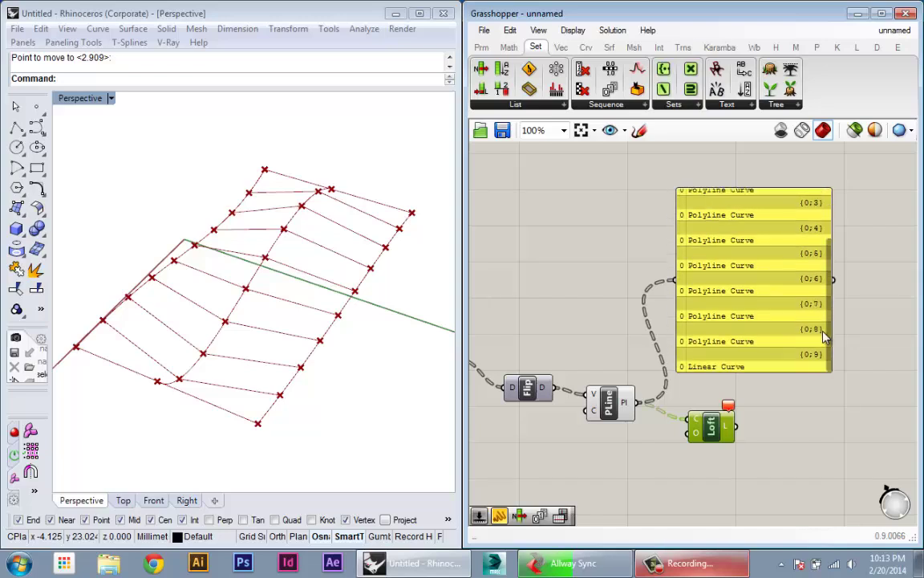
Step: Flatten the curves input of the Loft component
click(693, 402)
scroll(694, 431, up, 3)
right_click(702, 413)
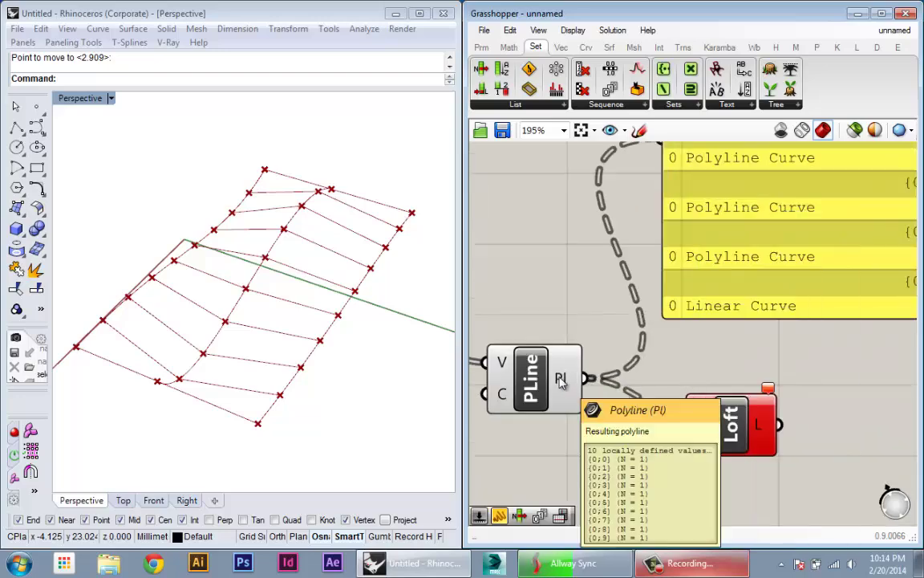
right_click(702, 413)
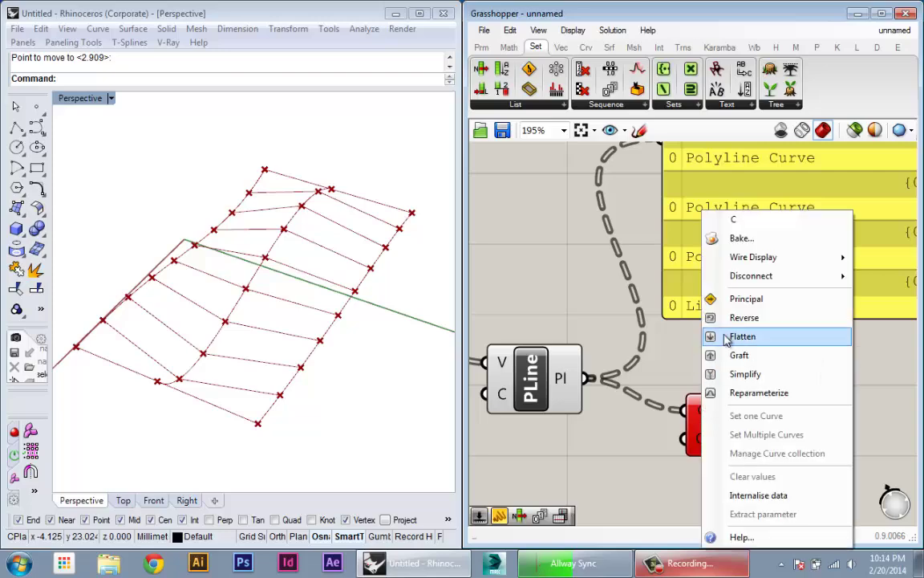
click(738, 335)
right_drag(711, 369, 678, 390)
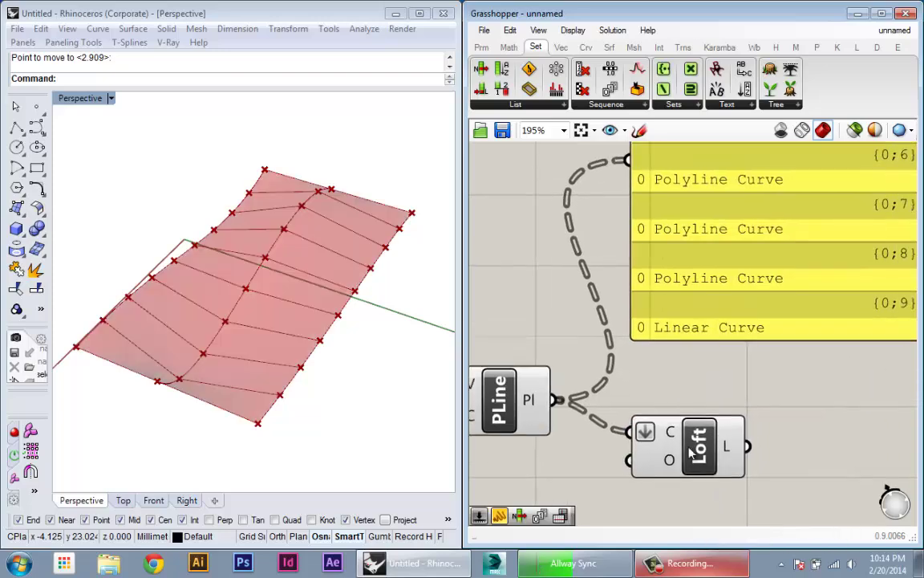
Step: Highlight the Loft result and inspect the surface spanning the polylines from several angles
click(688, 446)
scroll(695, 447, down, 2)
right_drag(649, 439, 655, 420)
mouse_move(704, 423)
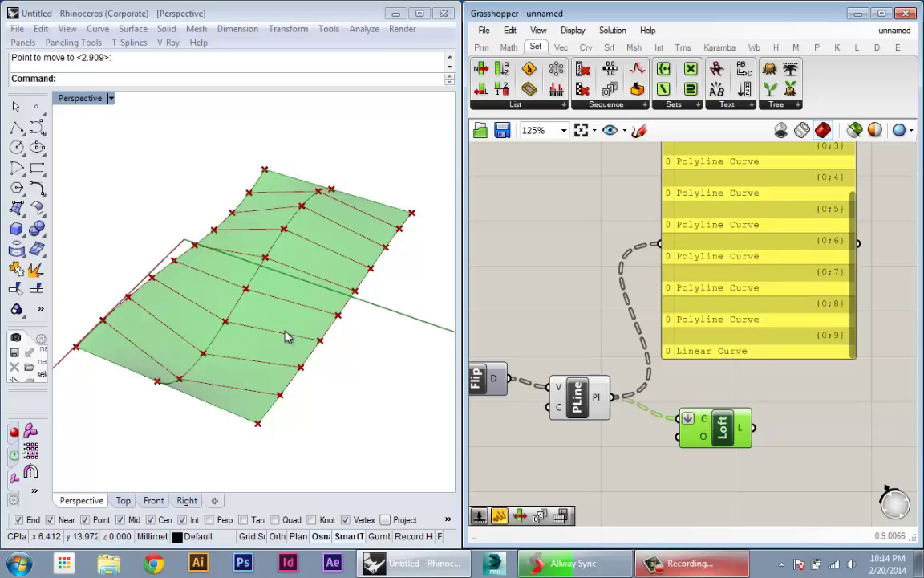
right_drag(283, 396, 281, 361)
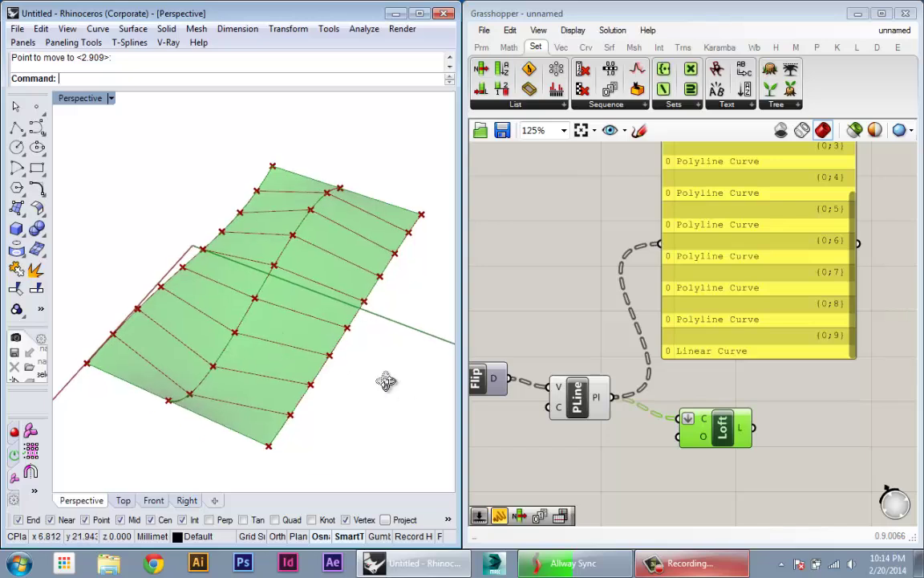
right_drag(383, 379, 269, 333)
Step: Tidy the definition by aligning Loft beside PLine and moving the data panel farther above them
right_drag(723, 396, 670, 423)
click(692, 356)
scroll(688, 368, down, 2)
drag(682, 430, 685, 416)
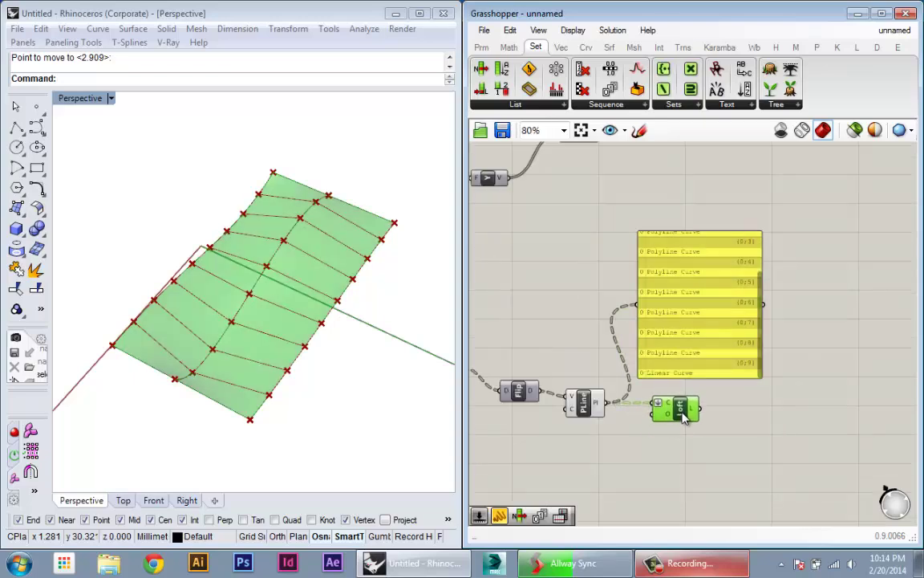
drag(698, 343, 716, 322)
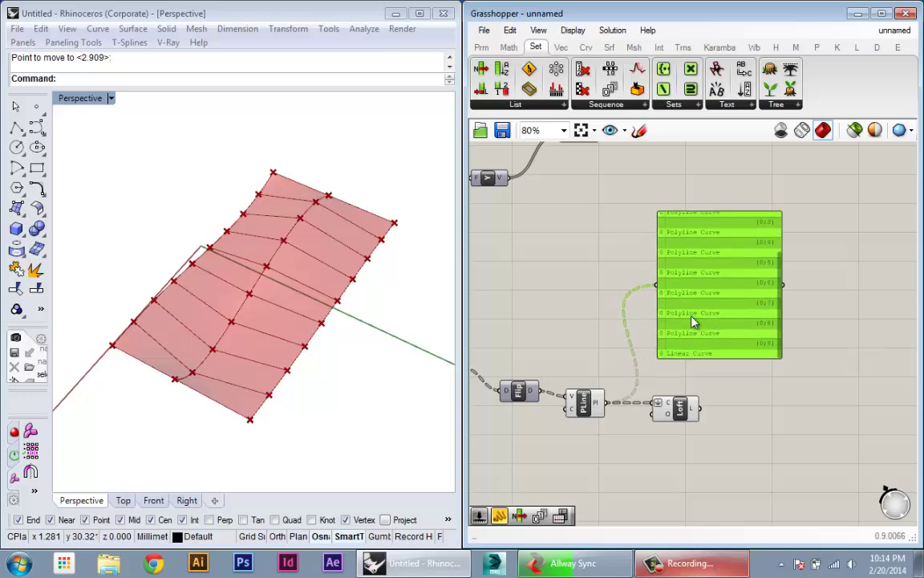
Step: Highlight the PLine polylines and examine how the lofted surface follows them and what the Loft outputs
mouse_move(295, 336)
right_down()
mouse_move(257, 292)
mouse_move(325, 228)
mouse_move(386, 206)
mouse_move(299, 363)
mouse_move(298, 353)
right_up()
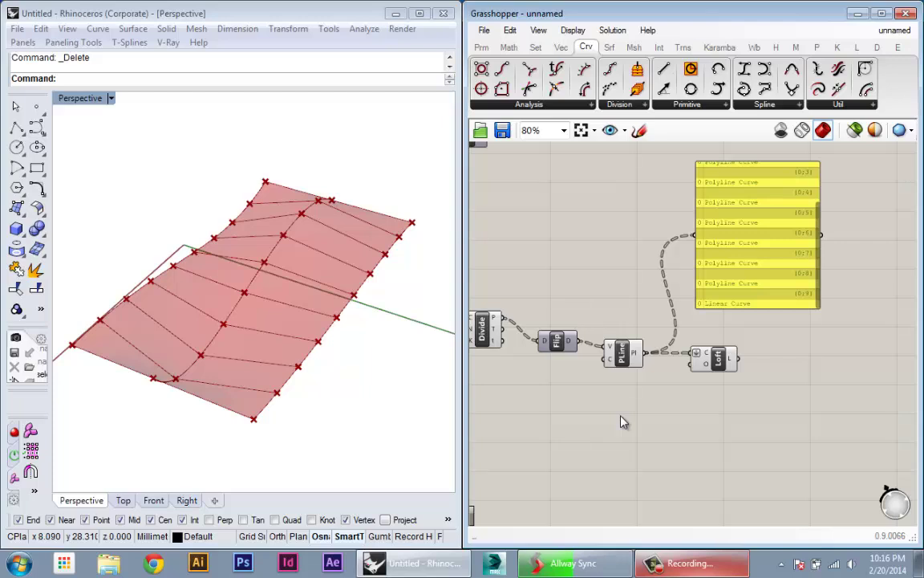
right_drag(646, 372, 671, 361)
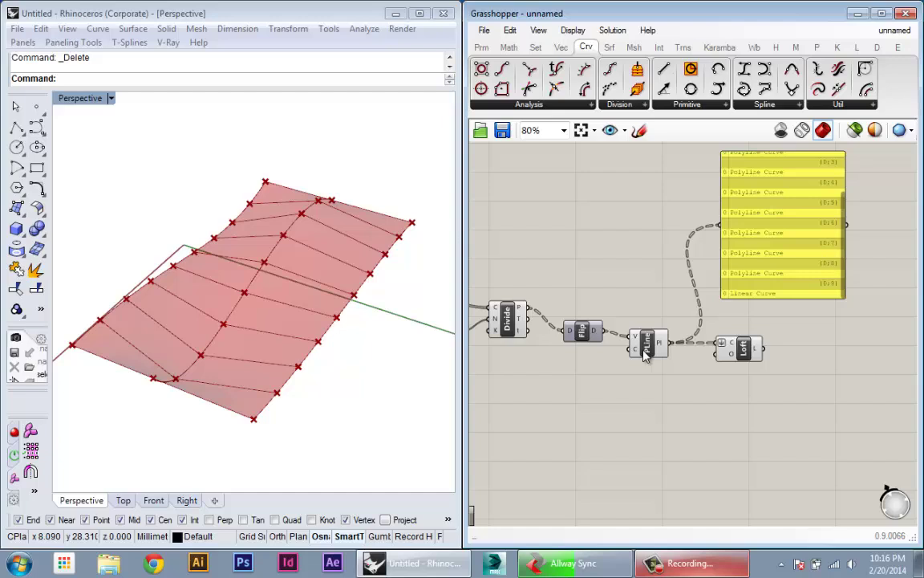
drag(644, 351, 643, 345)
right_drag(278, 362, 118, 330)
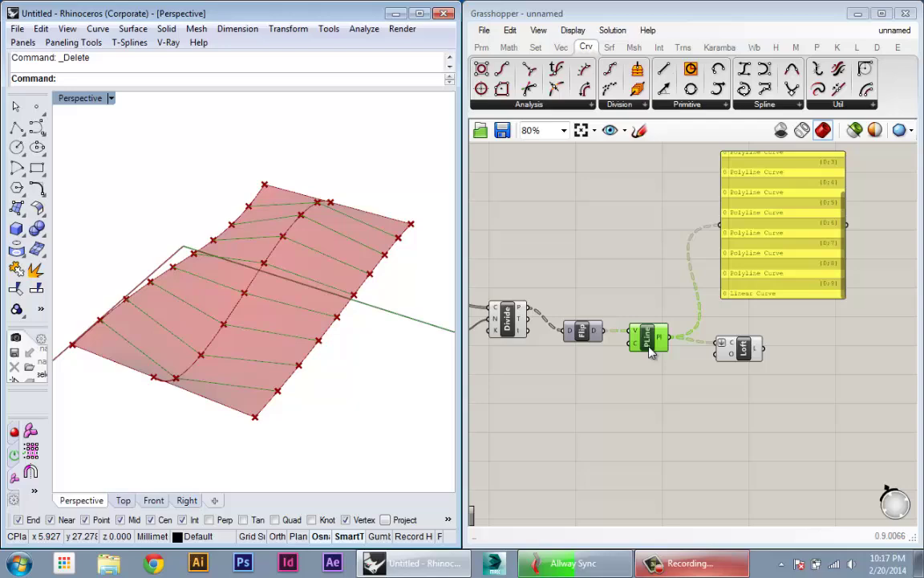
drag(649, 350, 652, 348)
right_drag(757, 355, 734, 354)
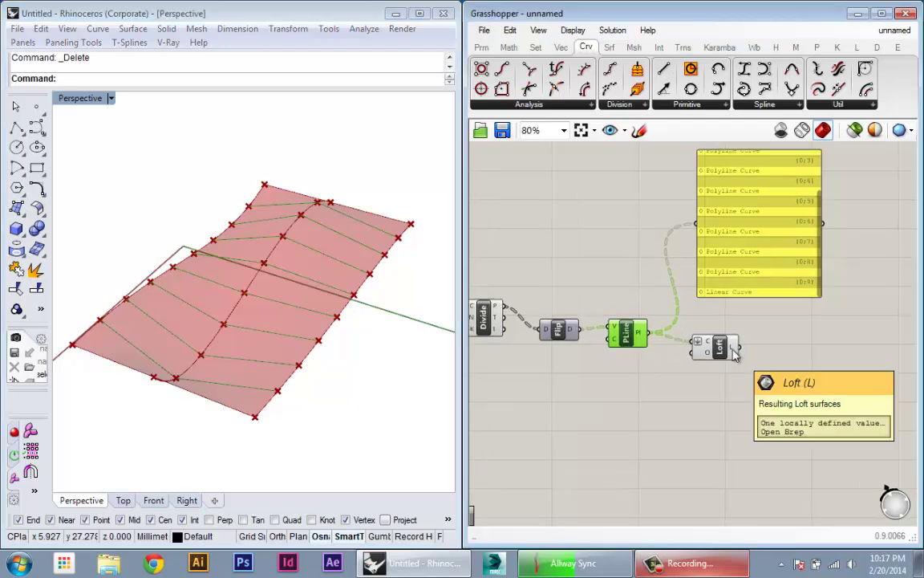
right_drag(182, 318, 217, 296)
mouse_move(347, 324)
right_down()
mouse_move(402, 268)
mouse_move(355, 331)
right_up()
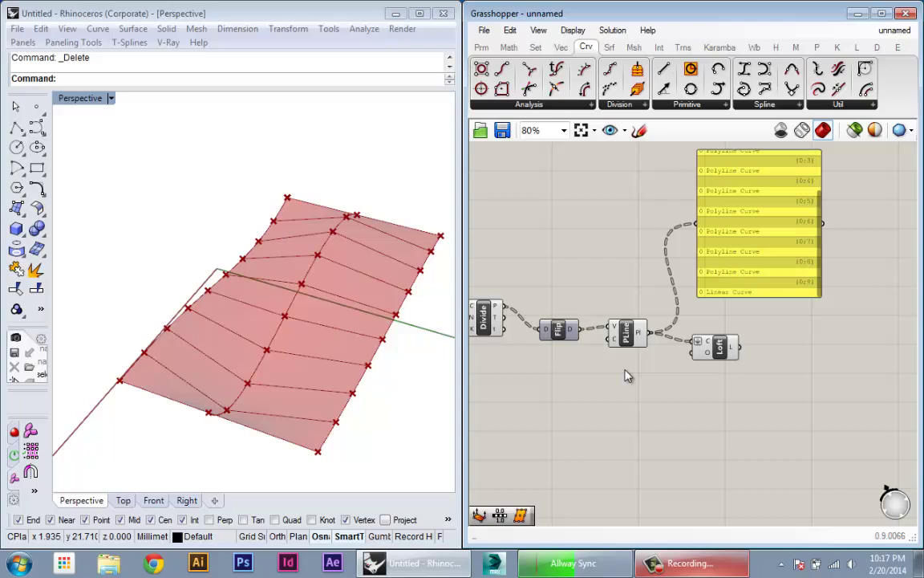
Step: Add an Interpolate curve component below PLine and feed the flipped points from Flip into its vertices input
scroll(629, 376, up, 2)
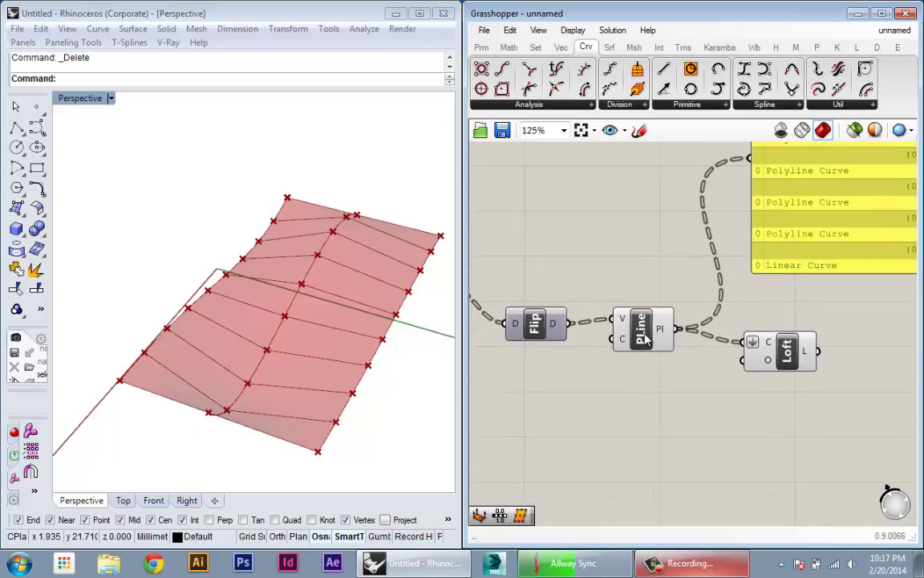
mouse_move(645, 339)
mouse_down()
mouse_move(650, 317)
mouse_move(655, 324)
mouse_up()
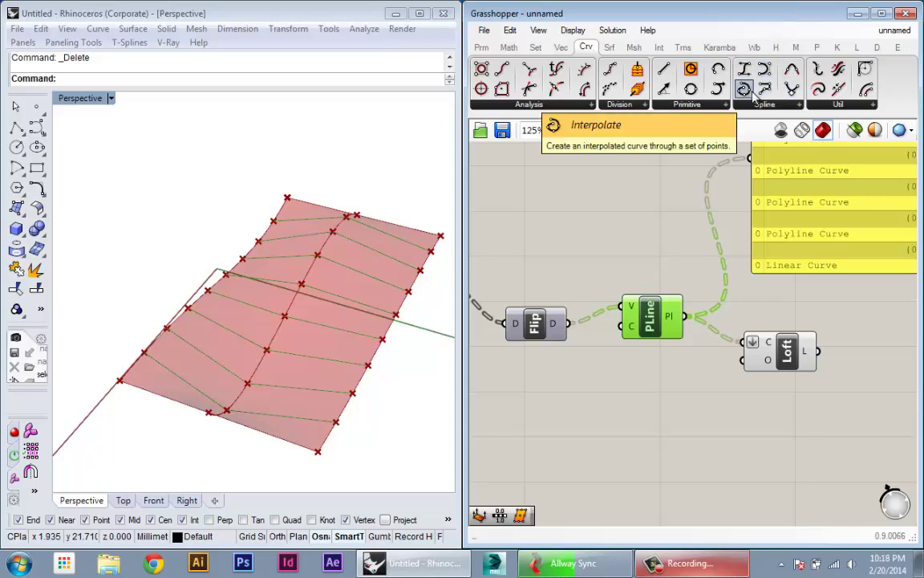
drag(744, 88, 651, 385)
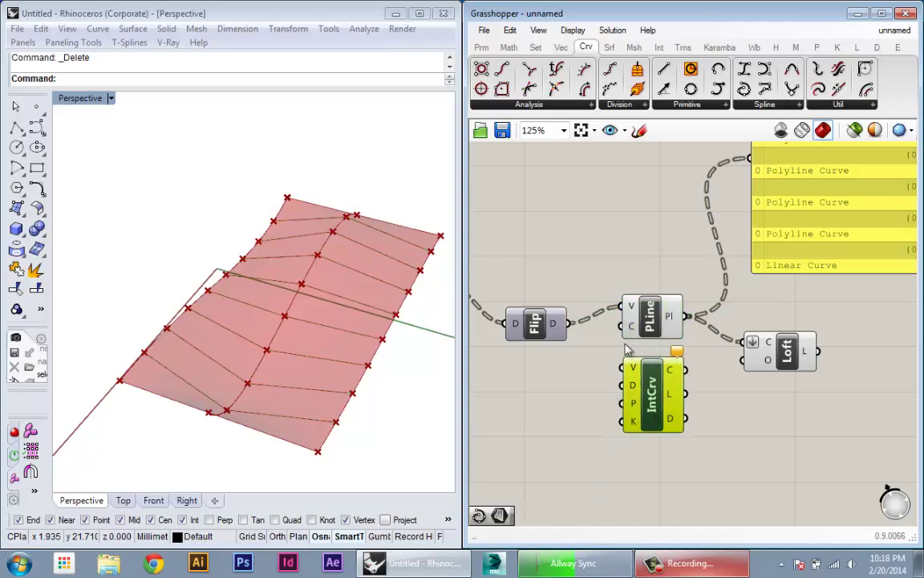
drag(570, 323, 625, 370)
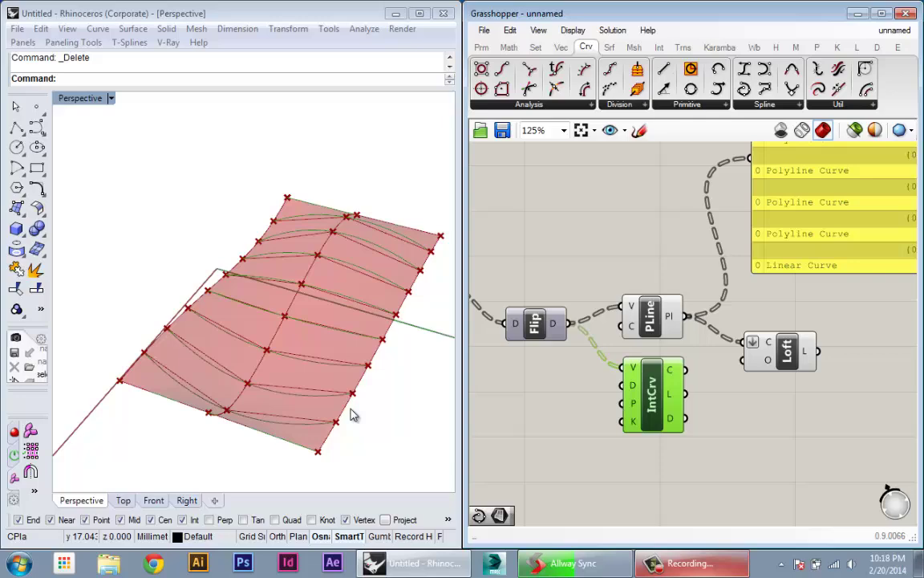
Step: Compare the interpolated curves with the polylines and replace PLine with the IntCrv curve output as the Loft's curves input
right_drag(351, 413, 151, 276)
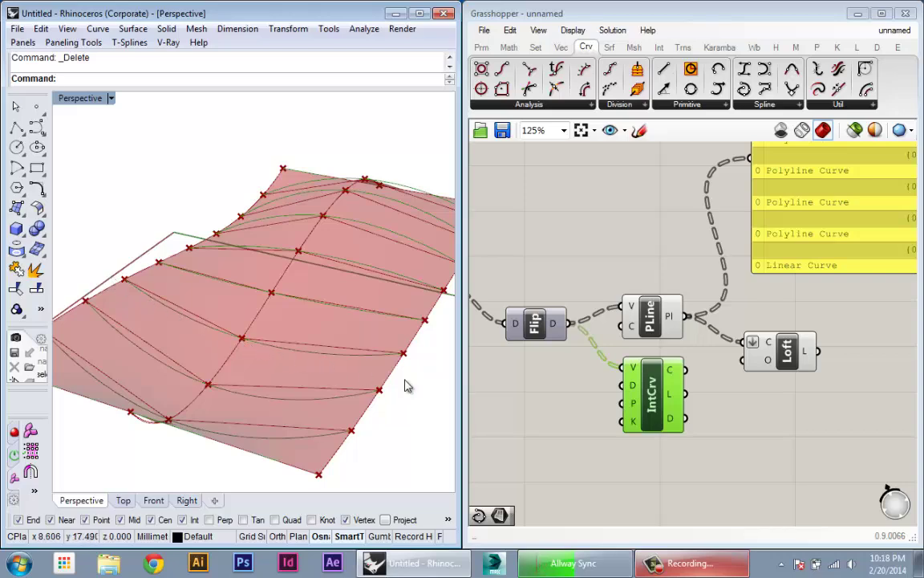
right_drag(406, 384, 361, 398)
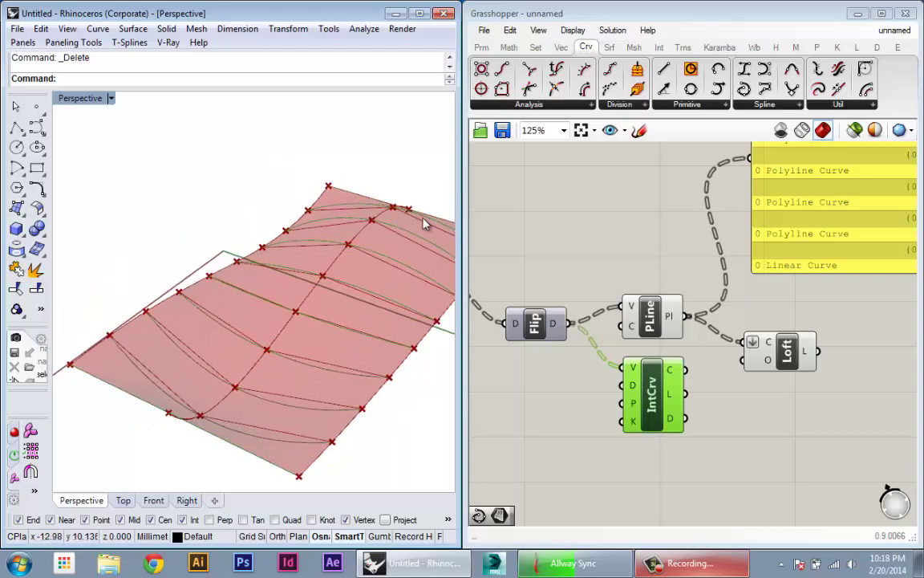
right_drag(358, 303, 273, 401)
mouse_move(659, 417)
mouse_down()
mouse_move(645, 414)
mouse_move(655, 412)
mouse_up()
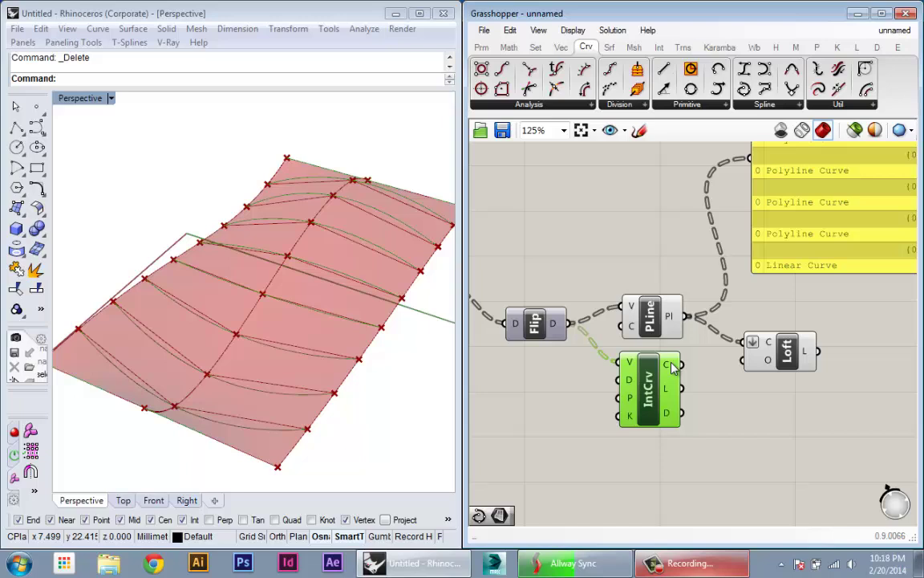
drag(687, 369, 749, 346)
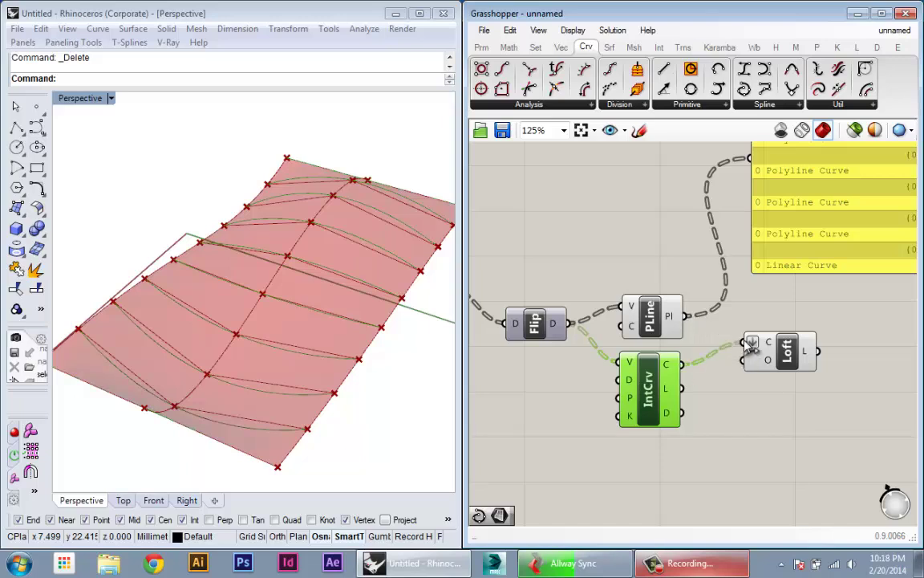
right_drag(772, 351, 755, 331)
click(752, 330)
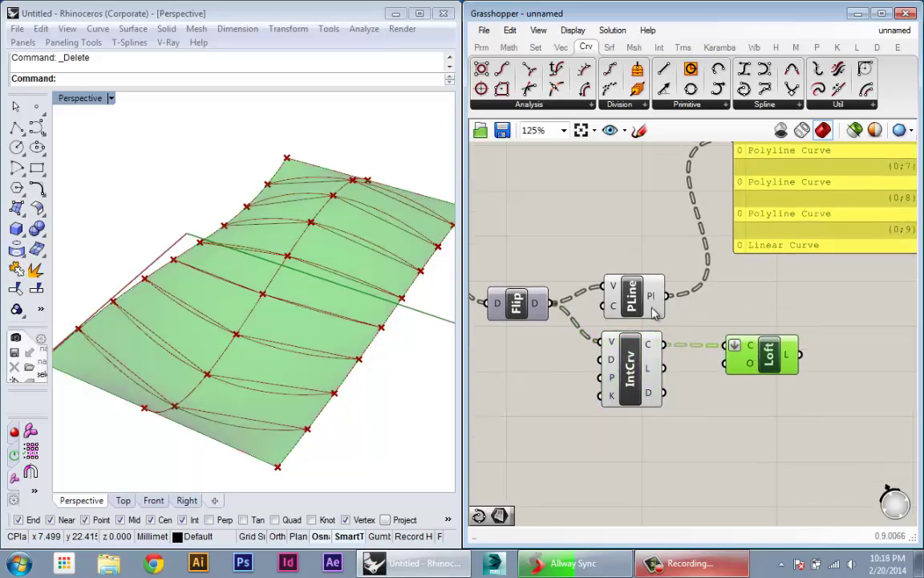
Step: Hide the PLine preview and move PLine up beside the data panel, away from IntCrv
click(634, 297)
right_click(638, 300)
click(648, 329)
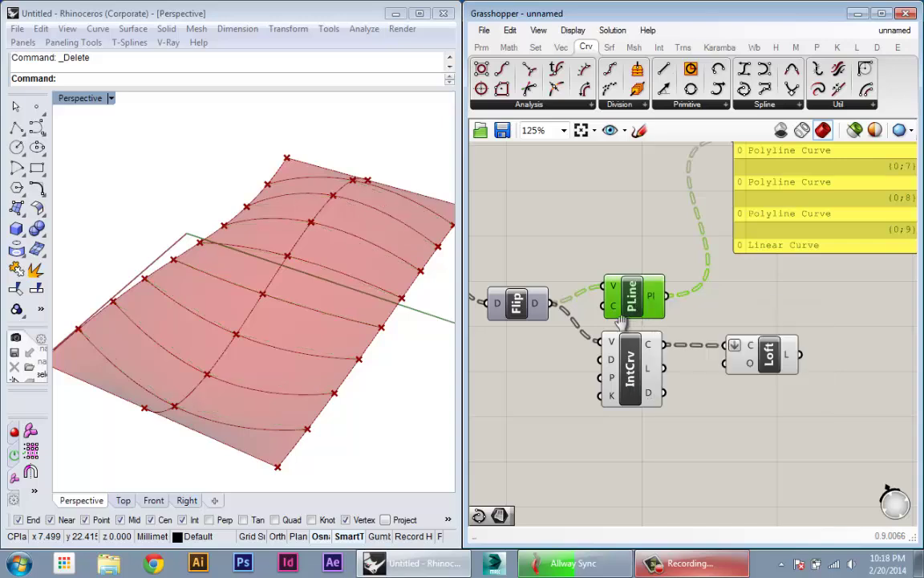
right_drag(648, 329, 636, 353)
drag(622, 323, 636, 166)
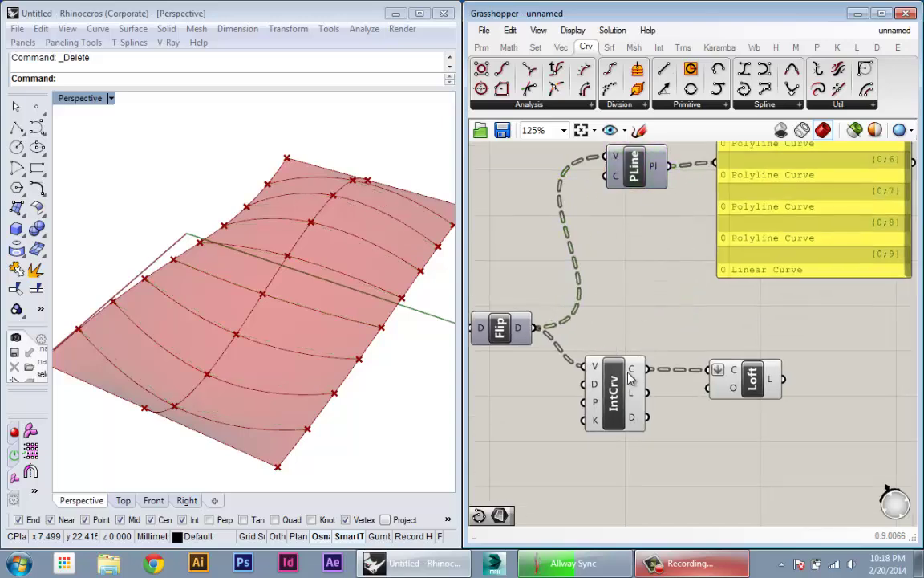
Step: Inspect the surface lofted through the interpolated curves and align Loft with the curve output of IntCrv
drag(613, 393, 618, 393)
drag(767, 381, 768, 408)
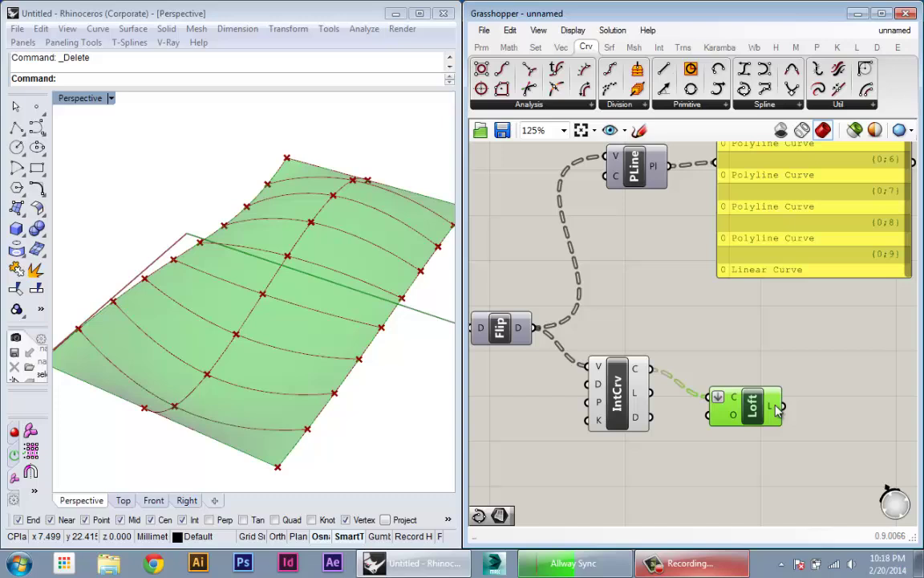
right_drag(776, 410, 751, 407)
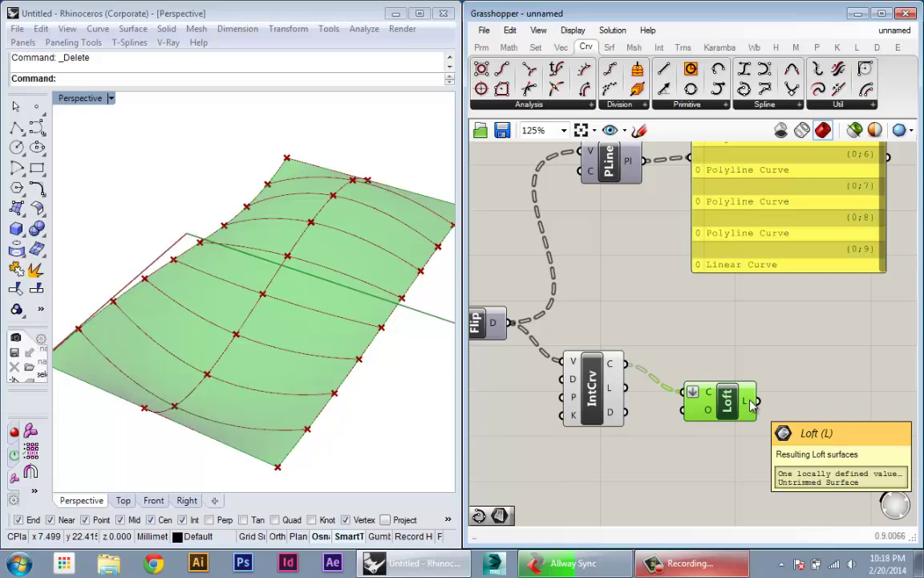
right_drag(265, 337, 276, 412)
scroll(281, 409, down, 2)
right_drag(714, 439, 697, 432)
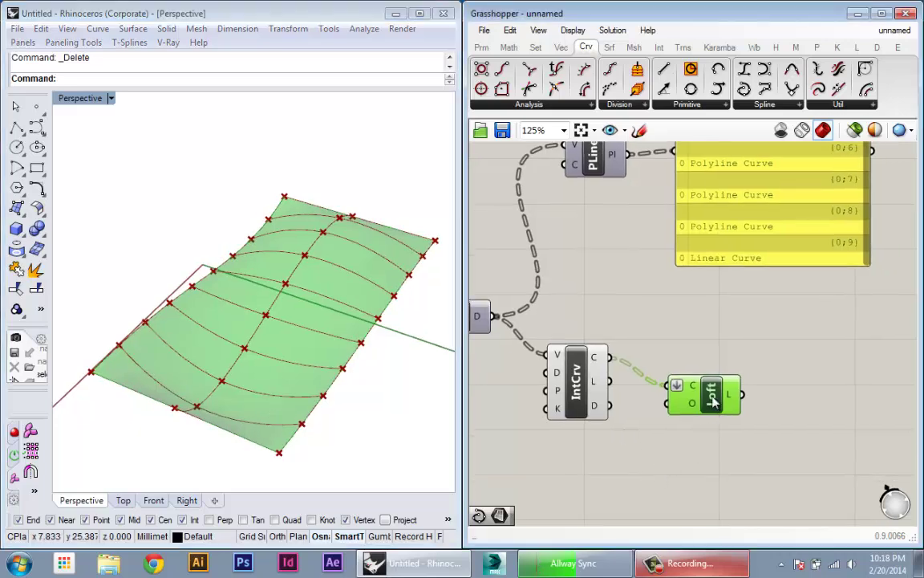
drag(713, 401, 699, 375)
click(717, 449)
Step: Add a Mesh parameter beside Loft and connect the Loft output to it
right_drag(717, 449, 632, 455)
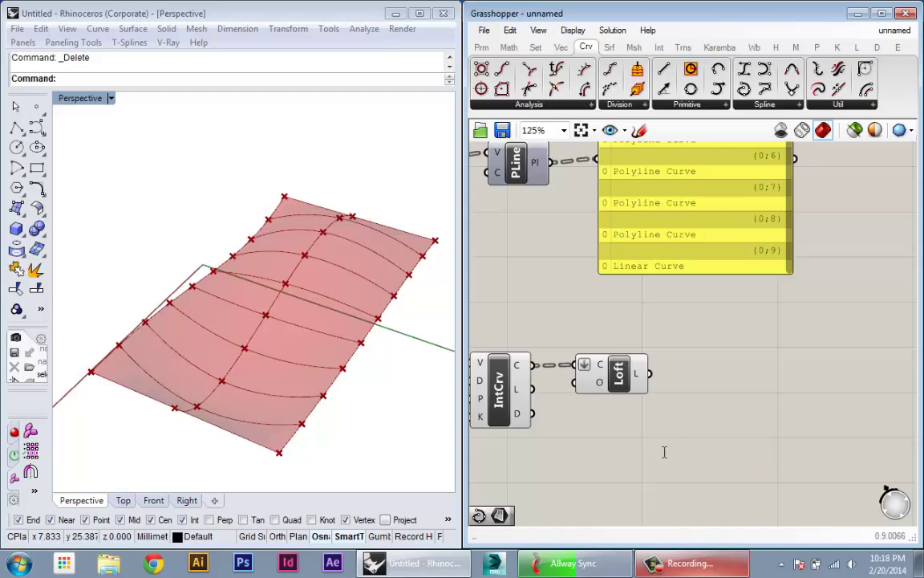
double_click(663, 450)
text(me)
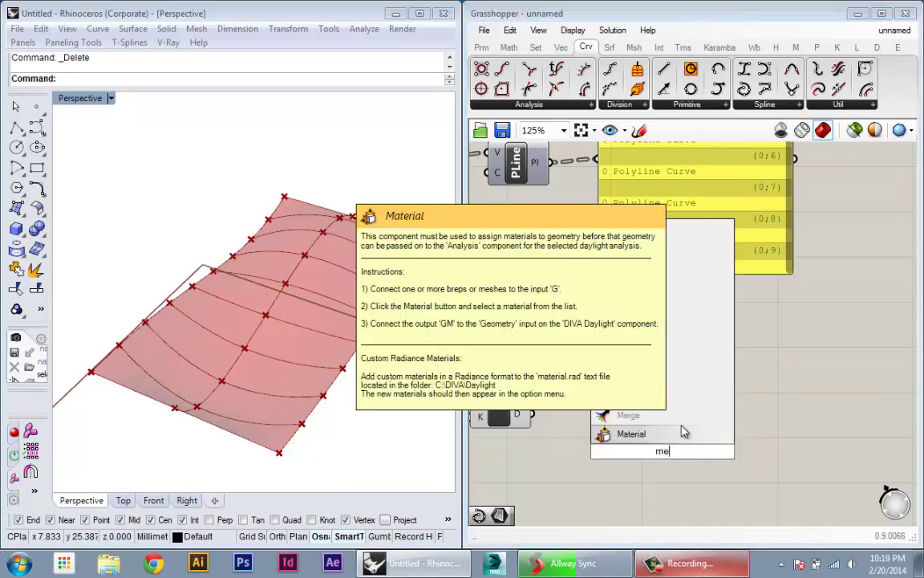
text(sh)
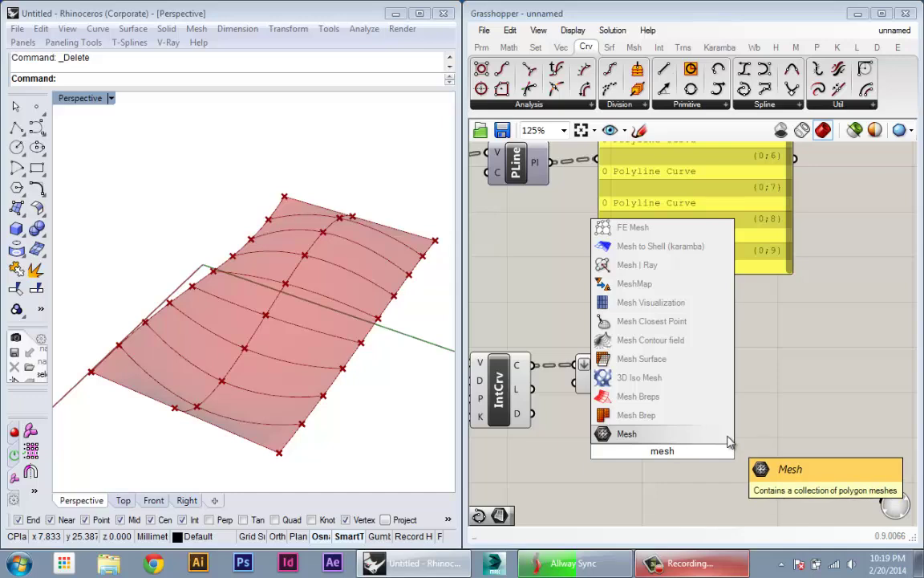
click(714, 437)
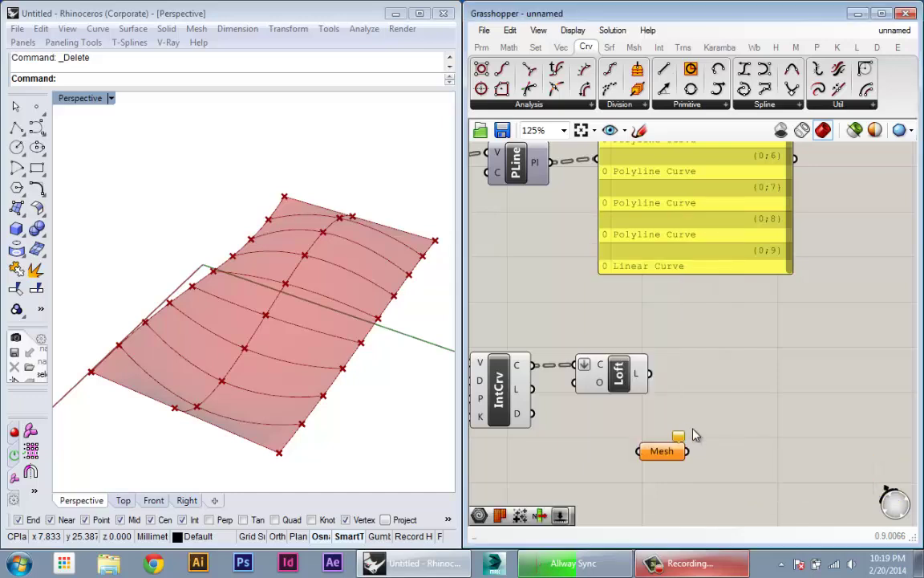
drag(652, 374, 696, 401)
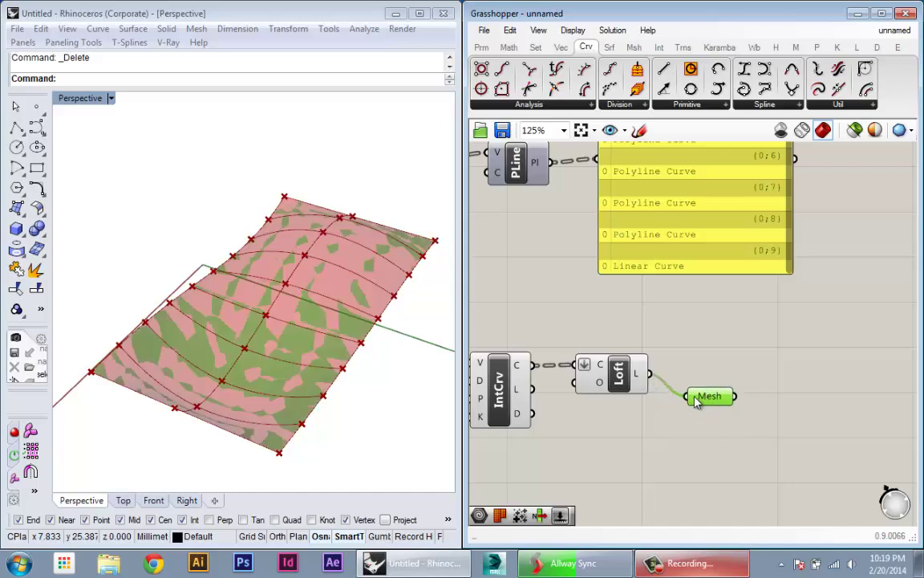
Step: Hide the Loft preview and align the Mesh parameter in line with the Loft output
right_click(623, 377)
click(641, 401)
right_drag(690, 421, 682, 396)
drag(706, 374, 696, 349)
Step: Turn on the preview of mesh edges and examine the faces of the converted mesh from several angles
click(571, 30)
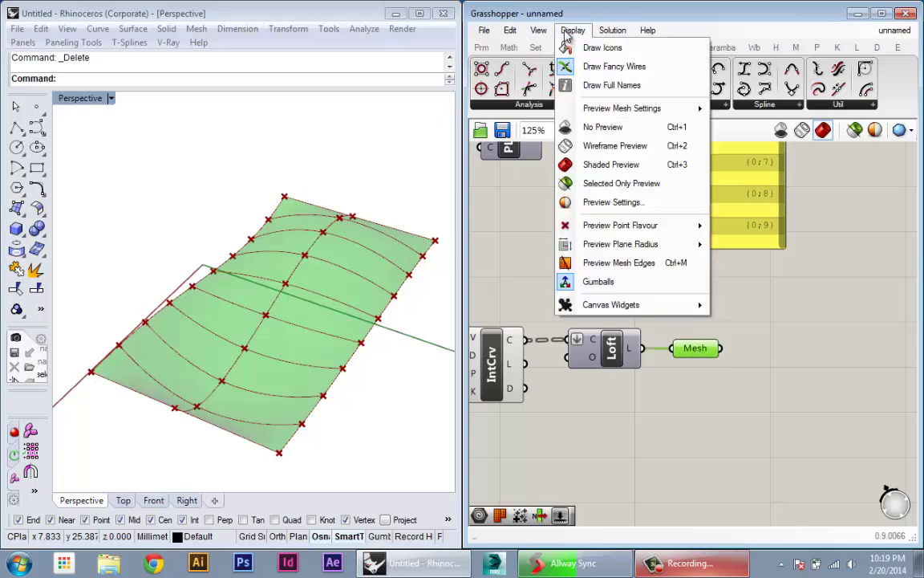
click(633, 263)
click(571, 30)
click(567, 32)
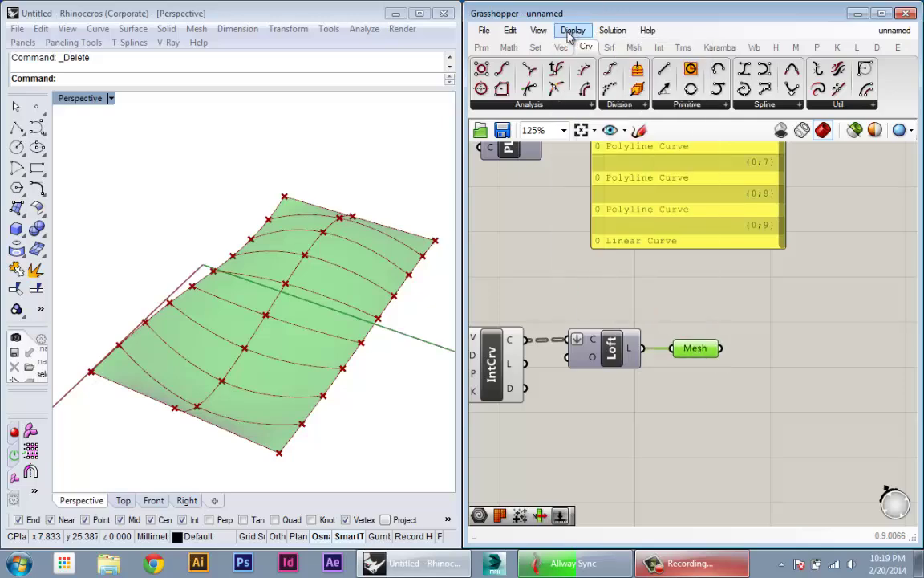
click(567, 36)
click(594, 262)
right_drag(377, 350, 295, 327)
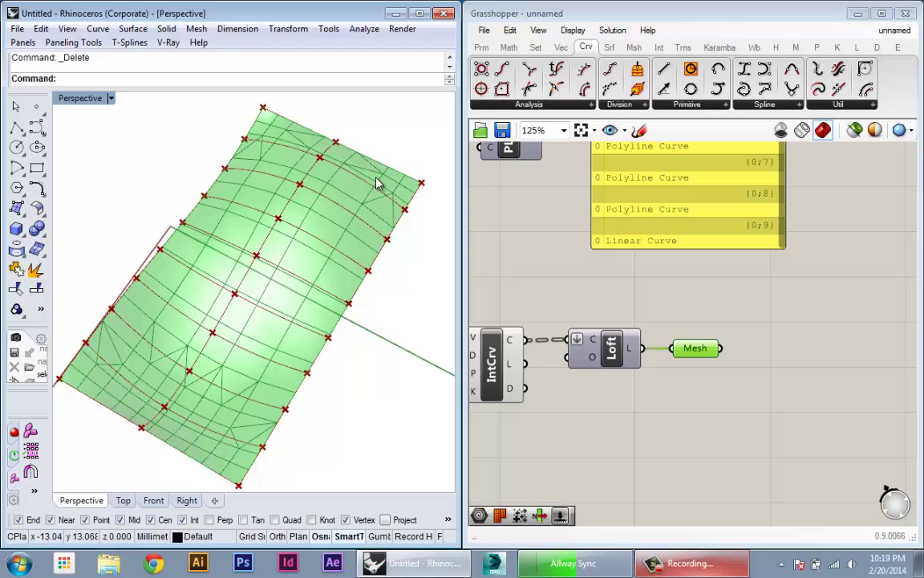
right_drag(349, 341, 346, 369)
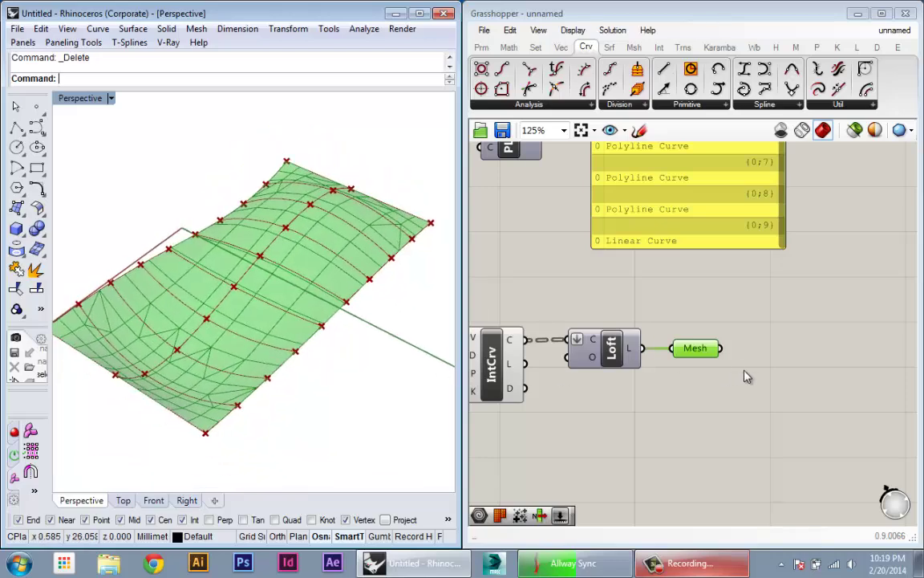
Step: Move the Mesh parameter up and away from the Loft output, clearing space below it
mouse_move(679, 355)
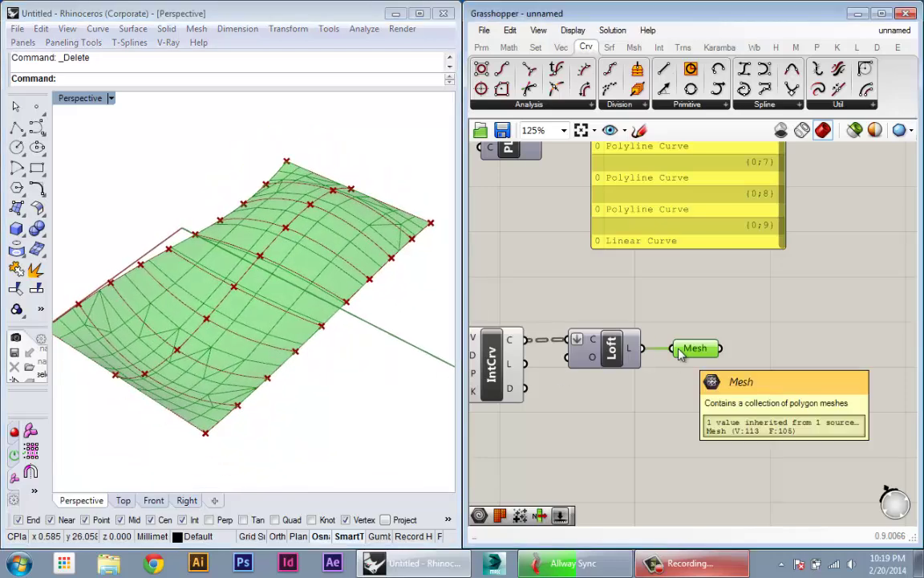
drag(695, 350, 712, 311)
click(697, 382)
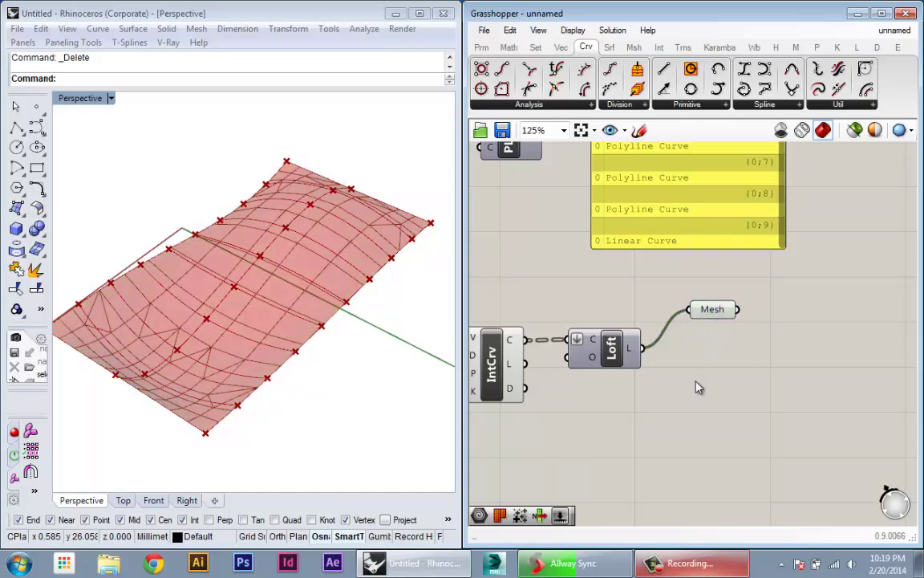
right_drag(293, 371, 310, 375)
Step: Add a Mesh Surface component below the Mesh parameter and connect the Loft output to its surface input
right_drag(665, 406, 586, 406)
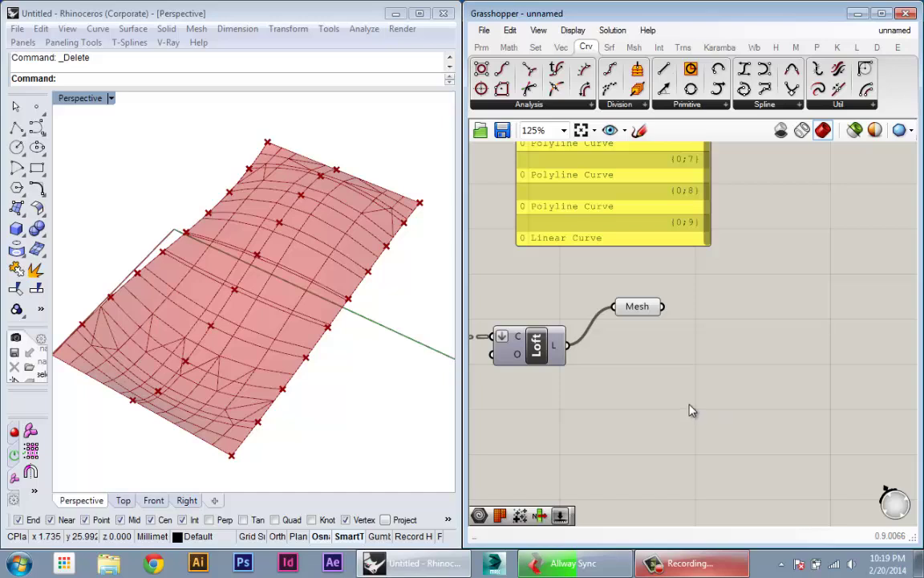
double_click(617, 392)
text(mesh)
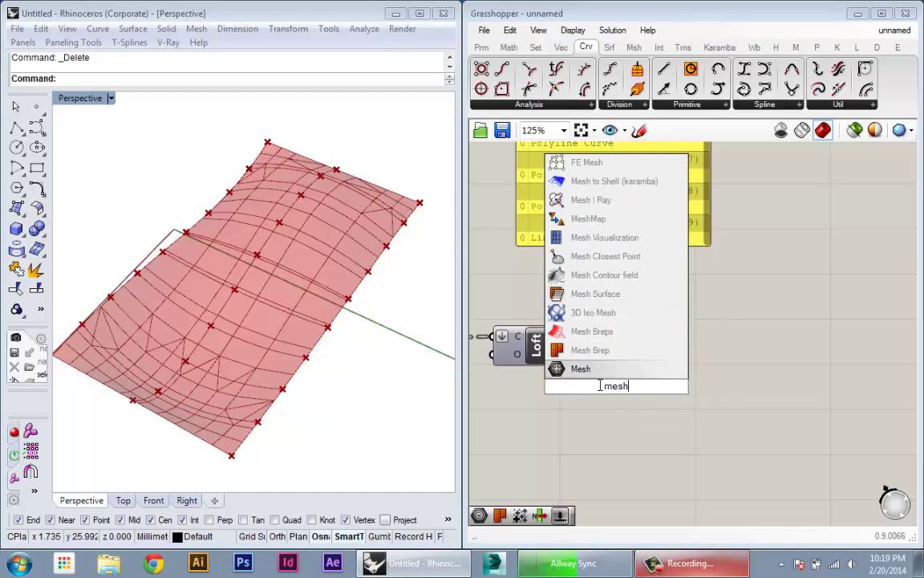
click(592, 294)
drag(645, 390, 646, 394)
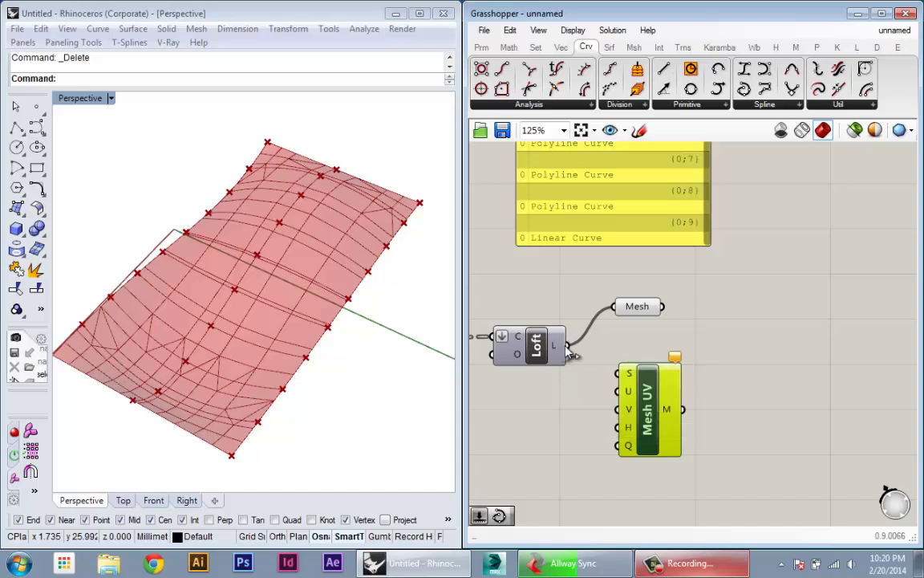
drag(620, 383, 641, 405)
Step: Hide the Mesh parameter's preview and move Mesh UV farther from Loft to leave room for its inputs
right_click(634, 317)
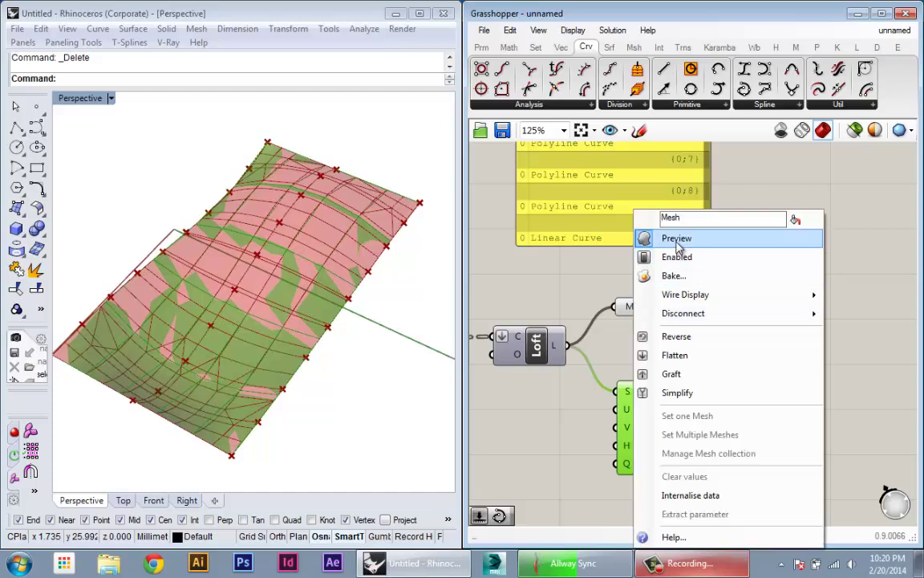
click(643, 235)
right_drag(661, 368, 710, 340)
mouse_move(680, 385)
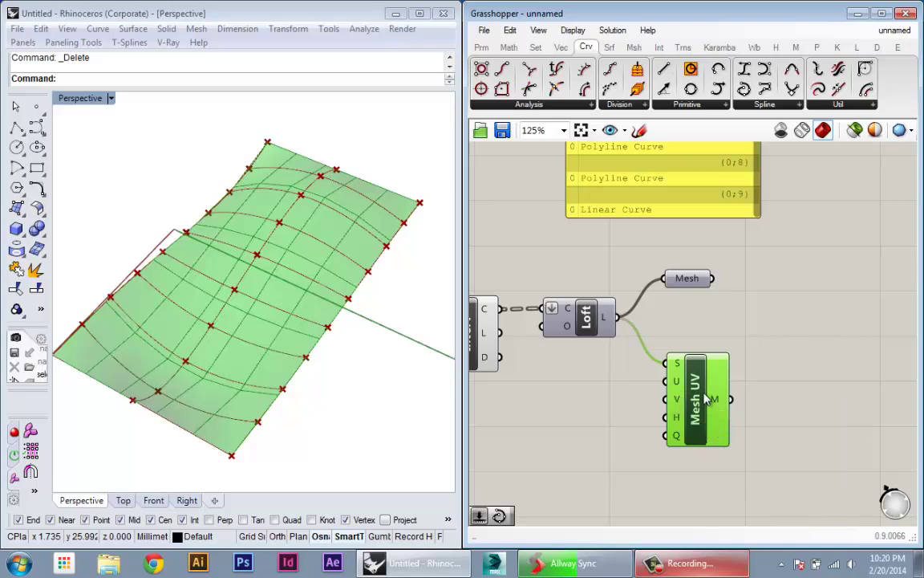
drag(706, 399, 720, 421)
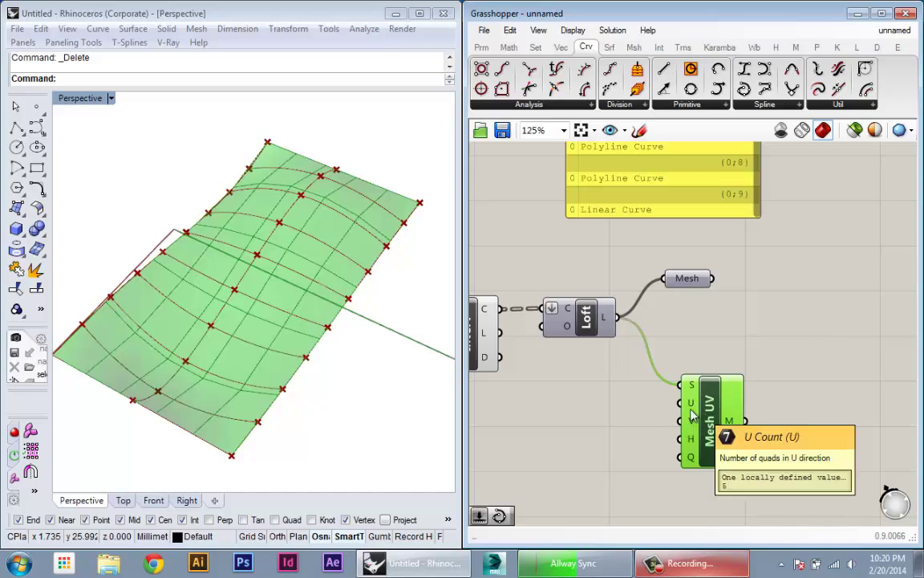
drag(712, 431, 728, 435)
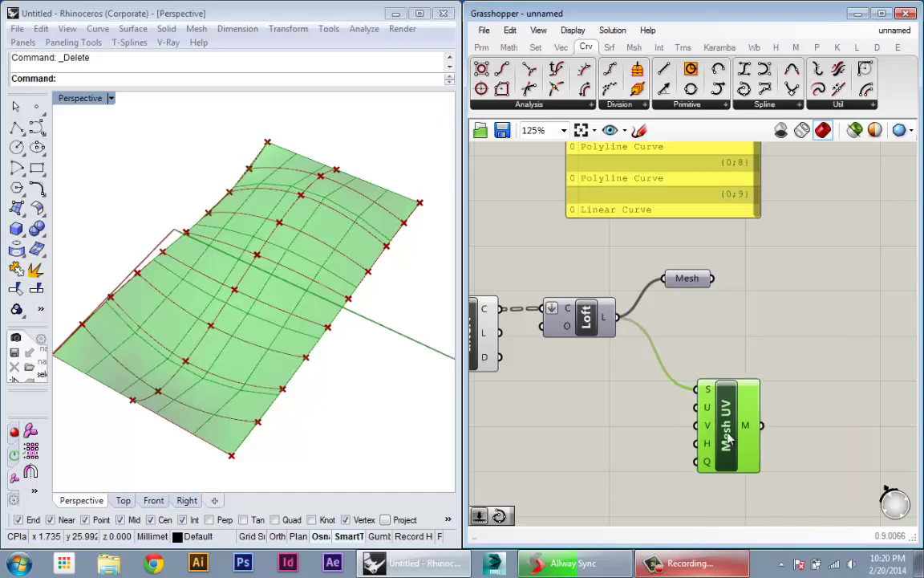
Step: Add a number slider set to 10 and connect it to both the U and V count inputs of Mesh UV
double_click(584, 425)
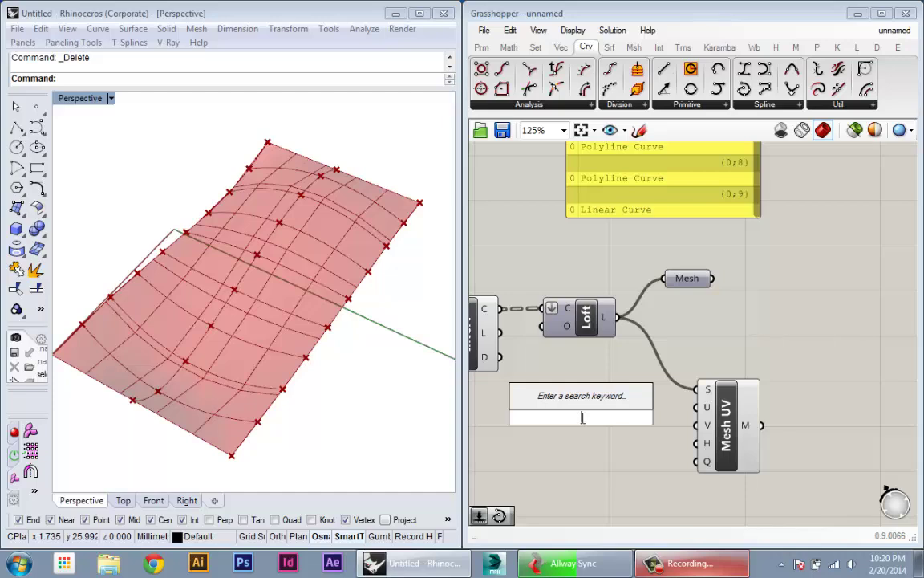
text(10)
key(Return)
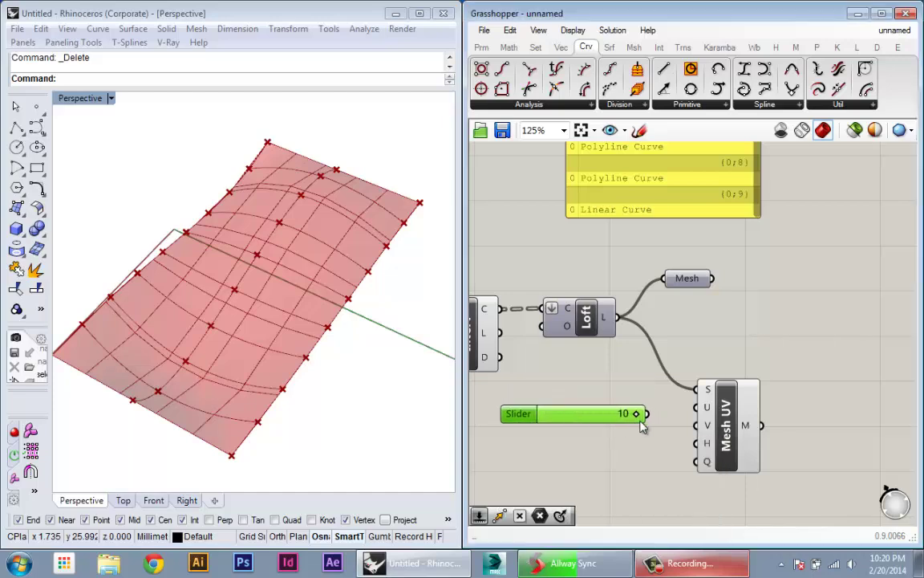
drag(647, 414, 698, 427)
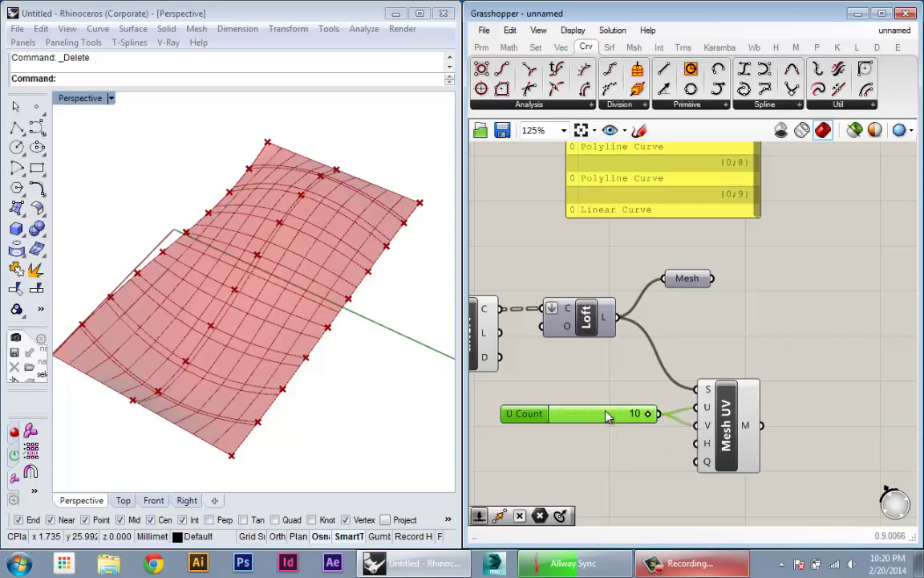
Step: Hide the viewport previews of the Divide, Flip and IntCrv components upstream of the Loft
drag(608, 414, 632, 417)
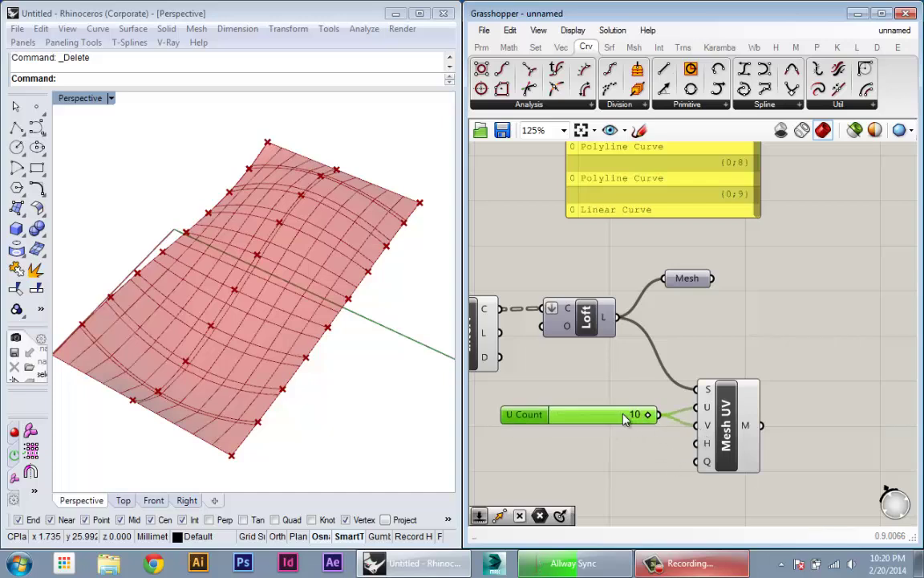
right_drag(646, 459, 720, 449)
scroll(720, 449, down, 1)
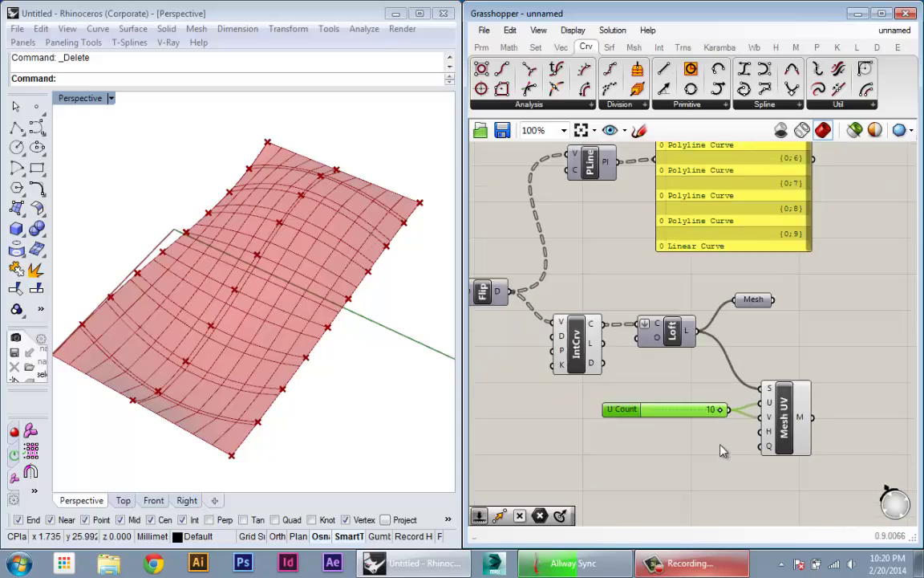
right_drag(642, 480, 725, 466)
scroll(725, 467, down, 1)
scroll(732, 453, up, 1)
scroll(645, 355, down, 2)
right_drag(664, 363, 802, 425)
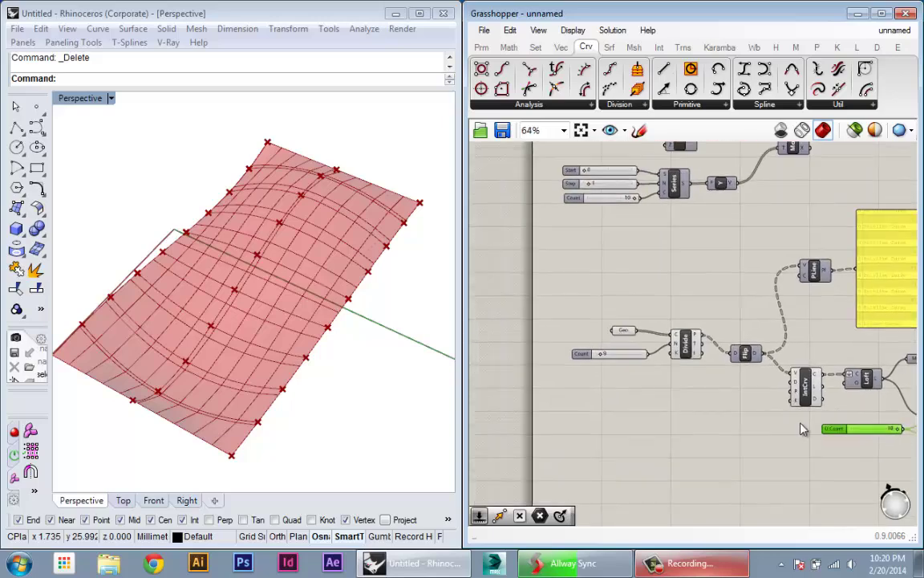
drag(803, 423, 649, 301)
middle_click(647, 296)
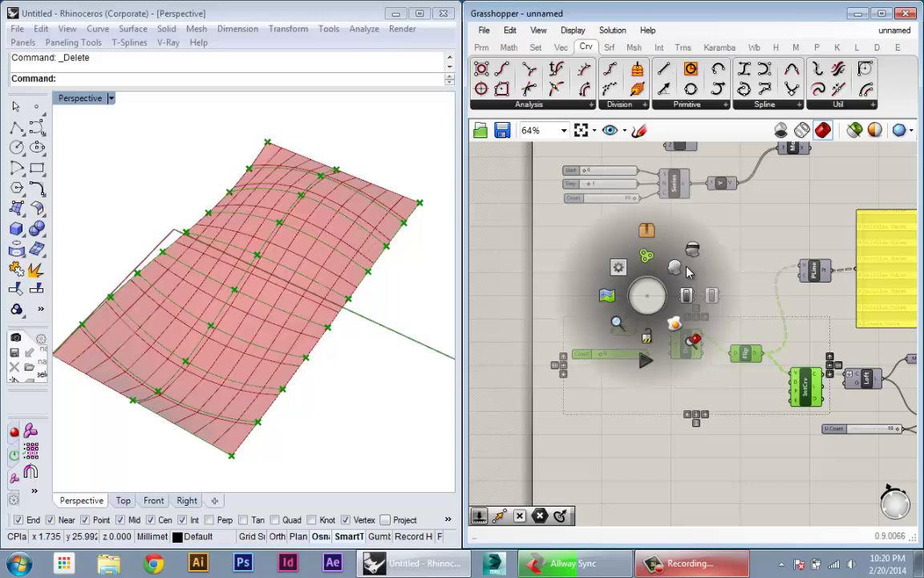
click(695, 253)
right_drag(726, 306, 565, 268)
click(598, 370)
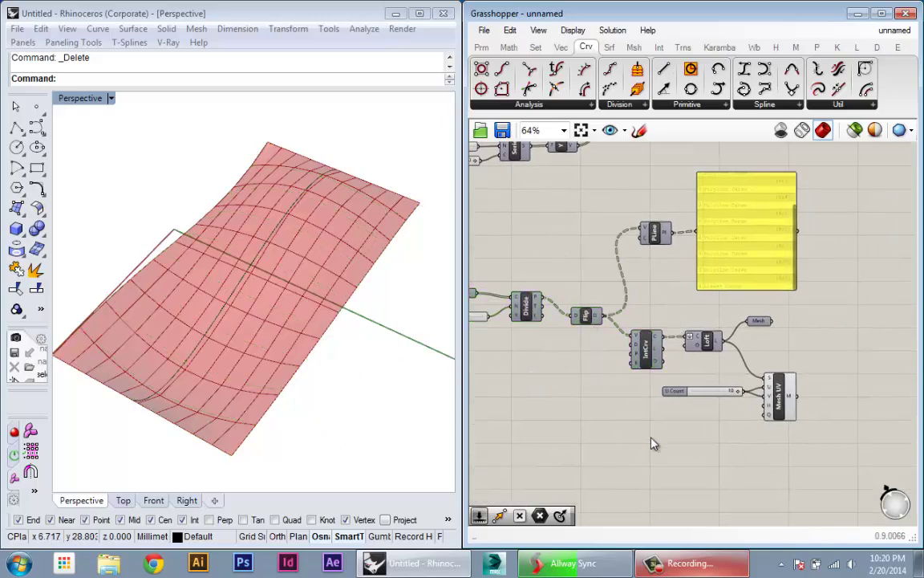
Step: Test the mesh density by lowering the U Count slider to 2, viewing the mesh from a lower angle, and restoring the slider to 10
scroll(720, 394, up, 3)
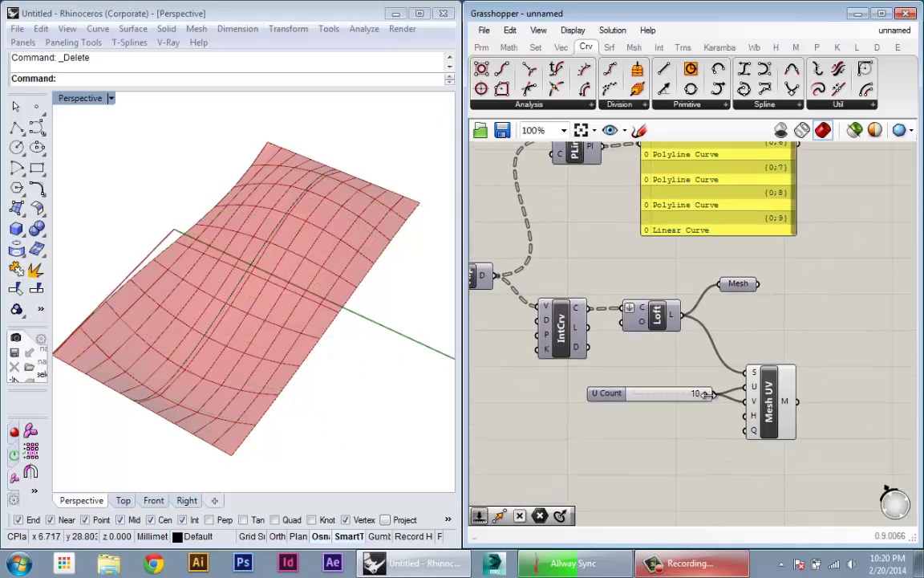
drag(704, 396, 646, 399)
right_drag(297, 406, 334, 361)
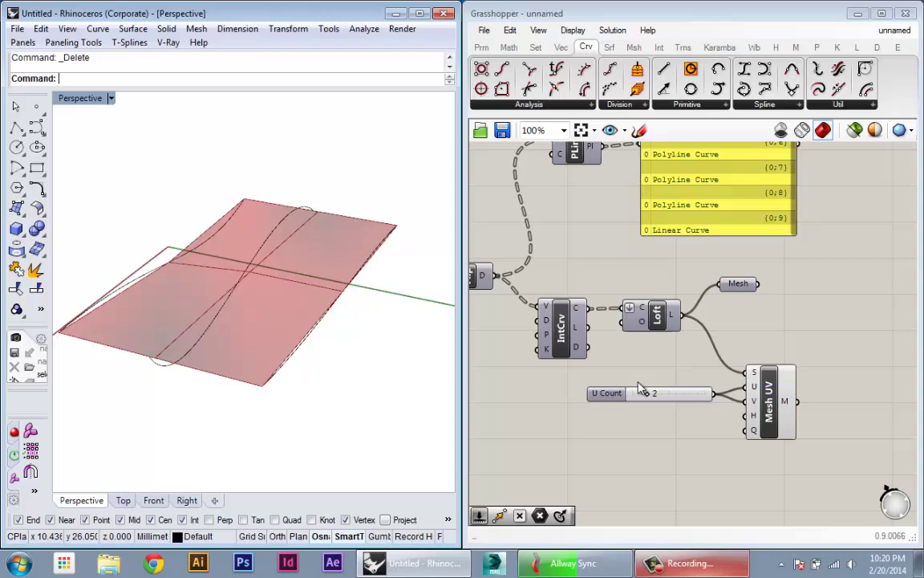
drag(651, 394, 705, 396)
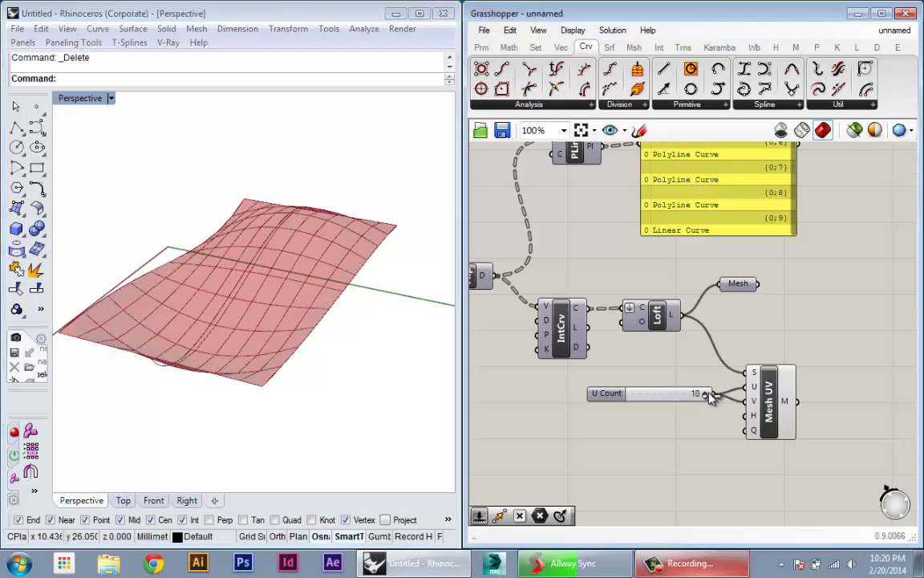